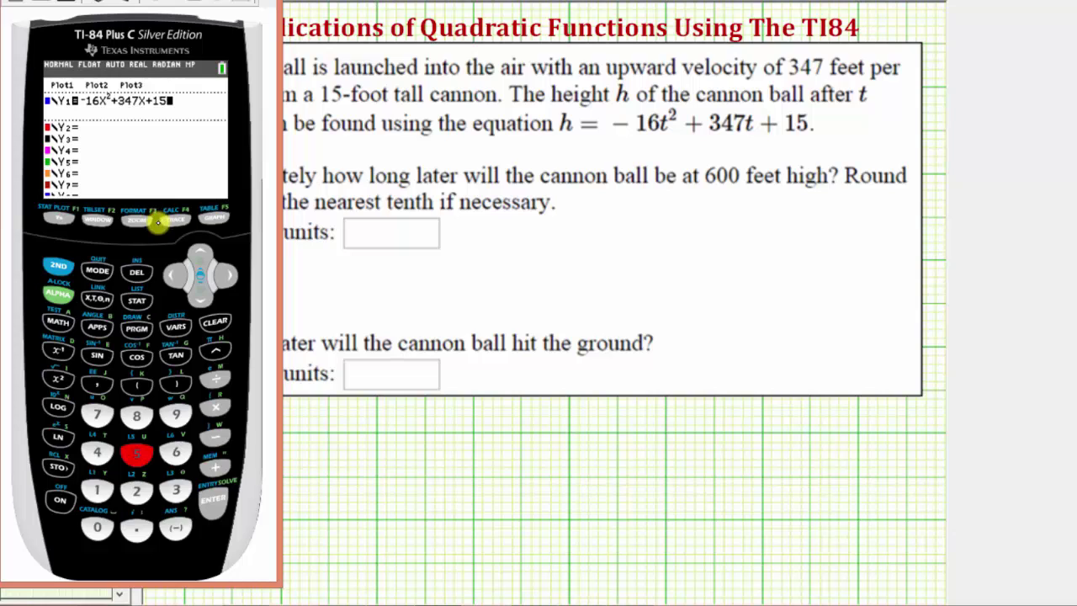
With Y1=-16X²+347X+15 entered, bring up the WINDOW settings screen.
click(99, 219)
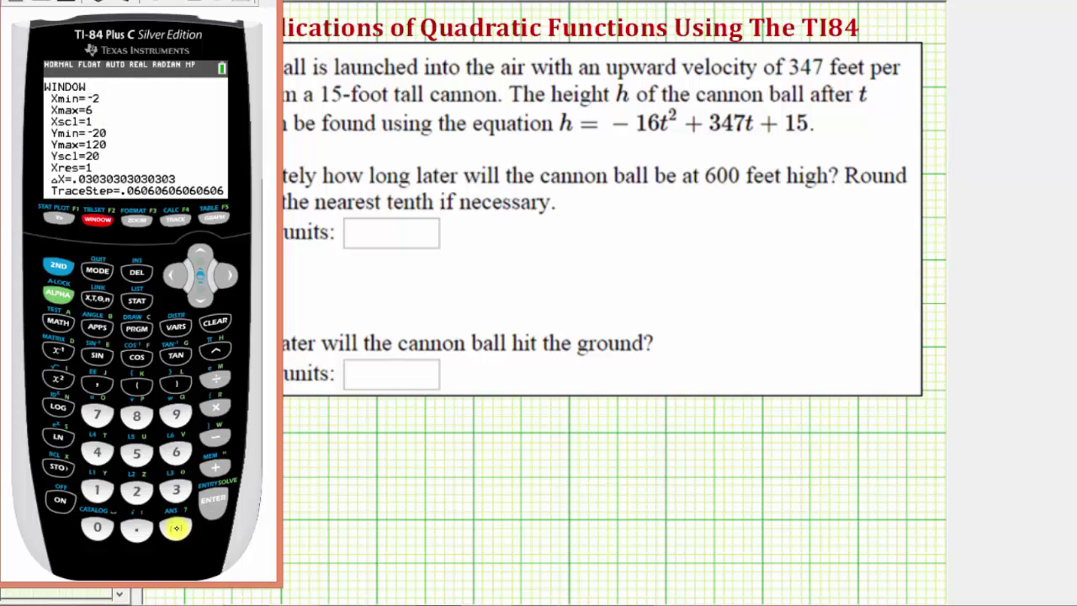
Set the window's Xmax to 8 and Ymin to -50.
click(213, 498)
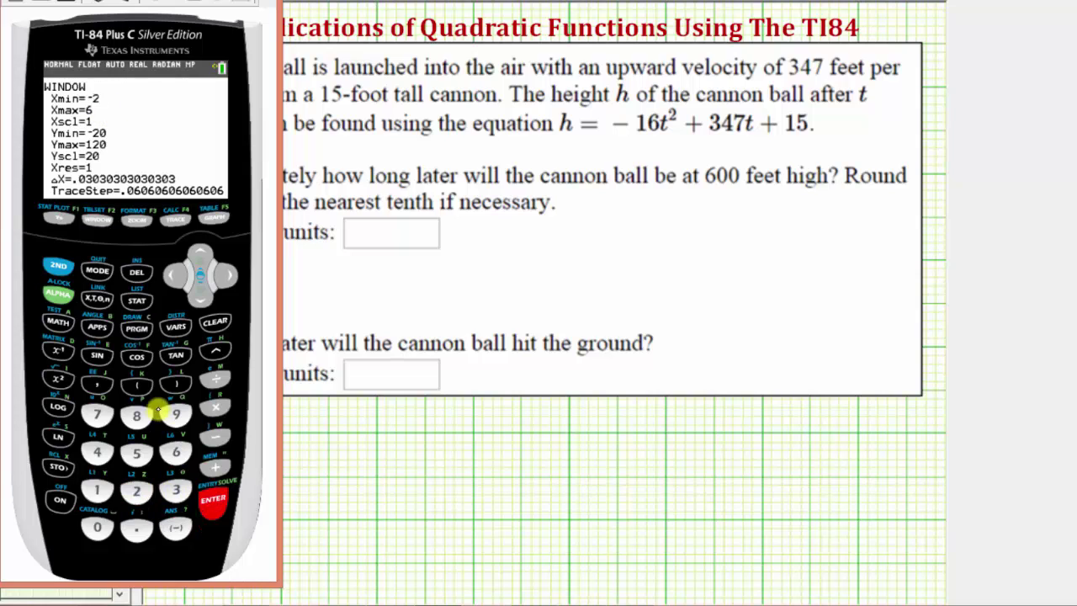
click(137, 416)
click(213, 498)
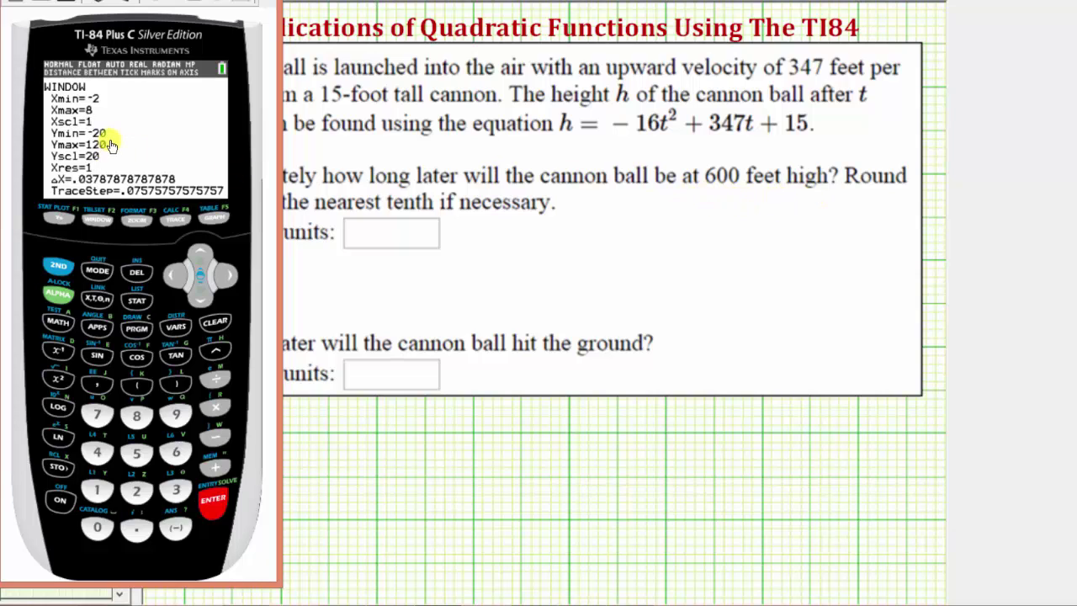
click(200, 295)
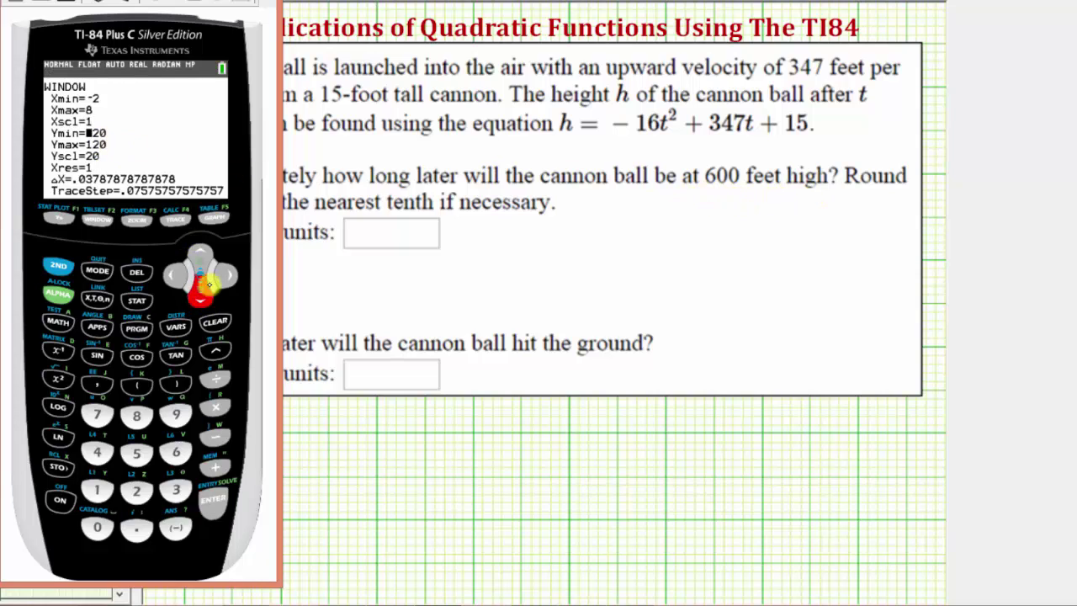
click(181, 528)
click(137, 453)
click(97, 528)
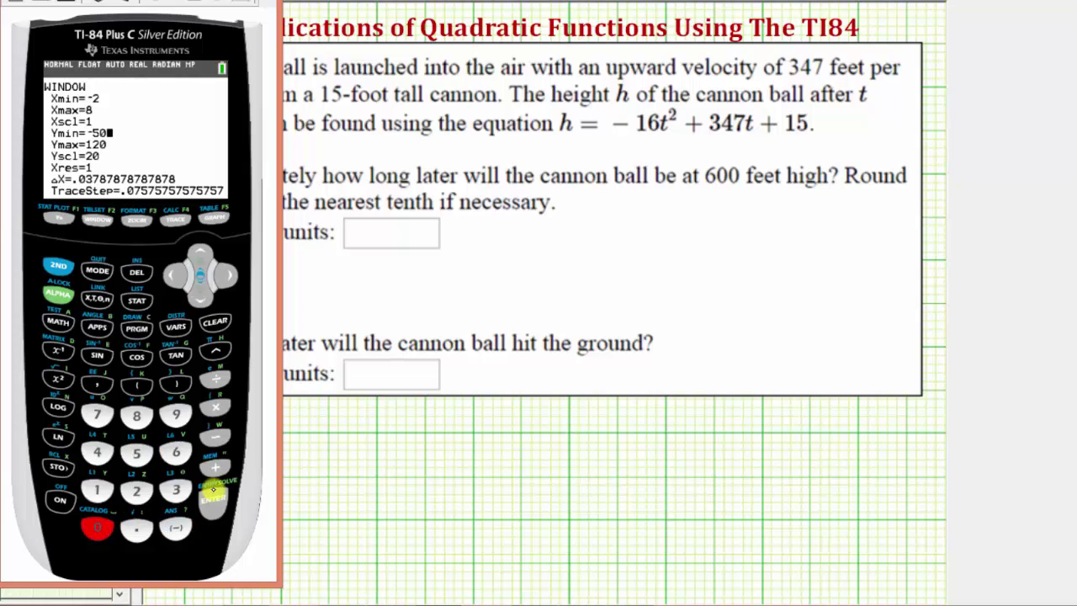
click(213, 498)
Set Ymax to 800 and Yscl to 50, then graph the height function.
click(136, 415)
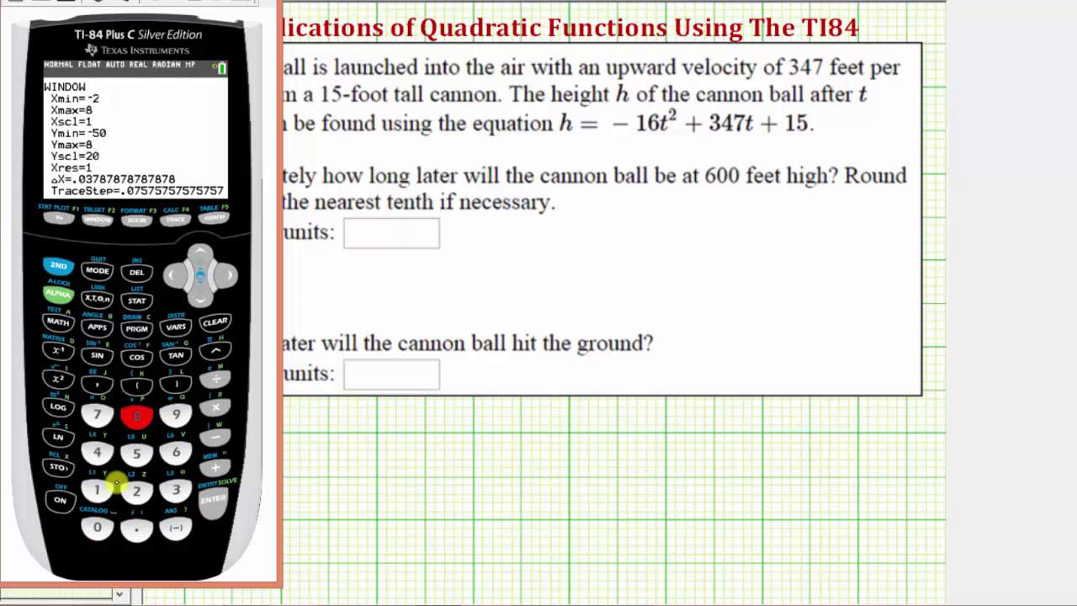
click(98, 527)
click(98, 528)
click(213, 500)
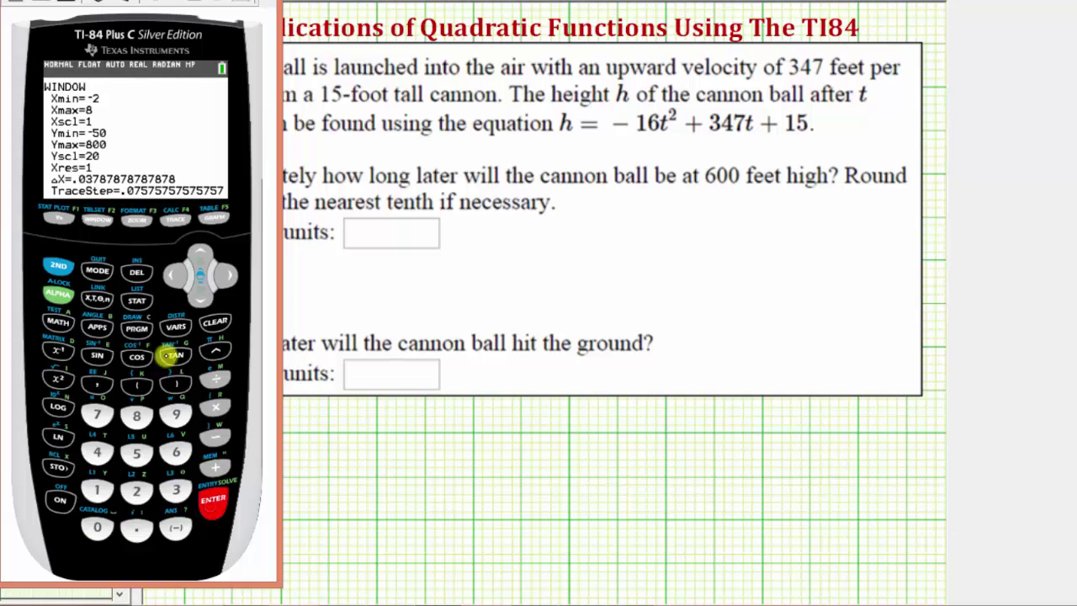
click(137, 453)
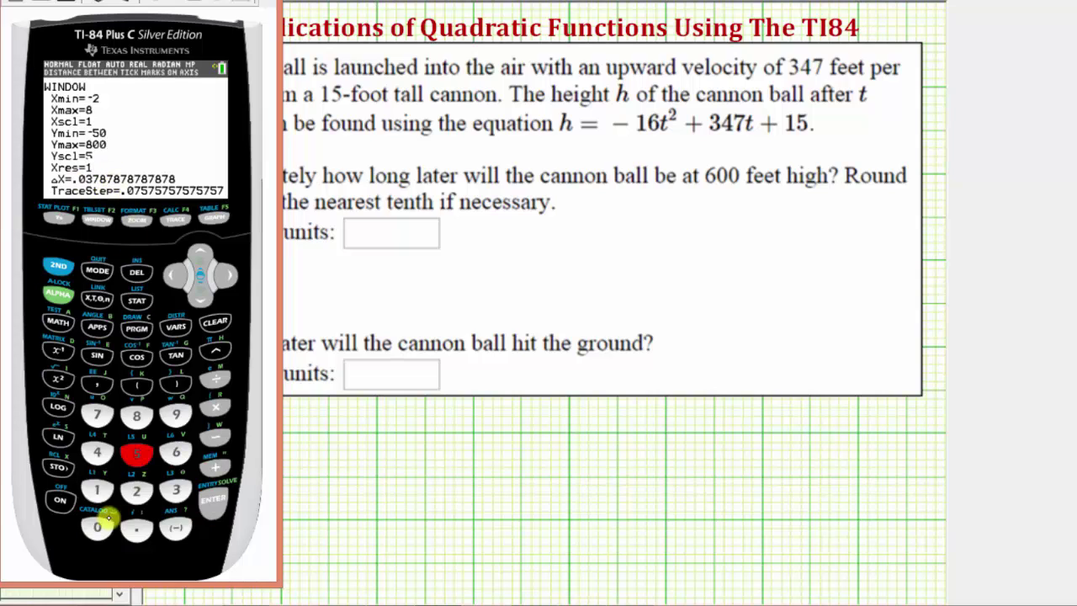
click(98, 528)
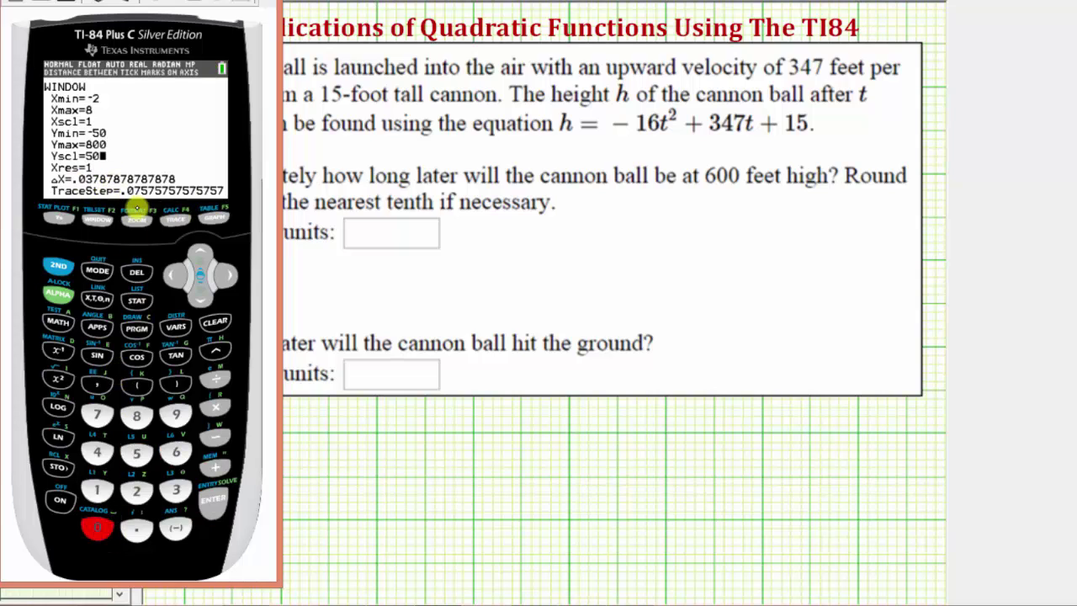
click(214, 218)
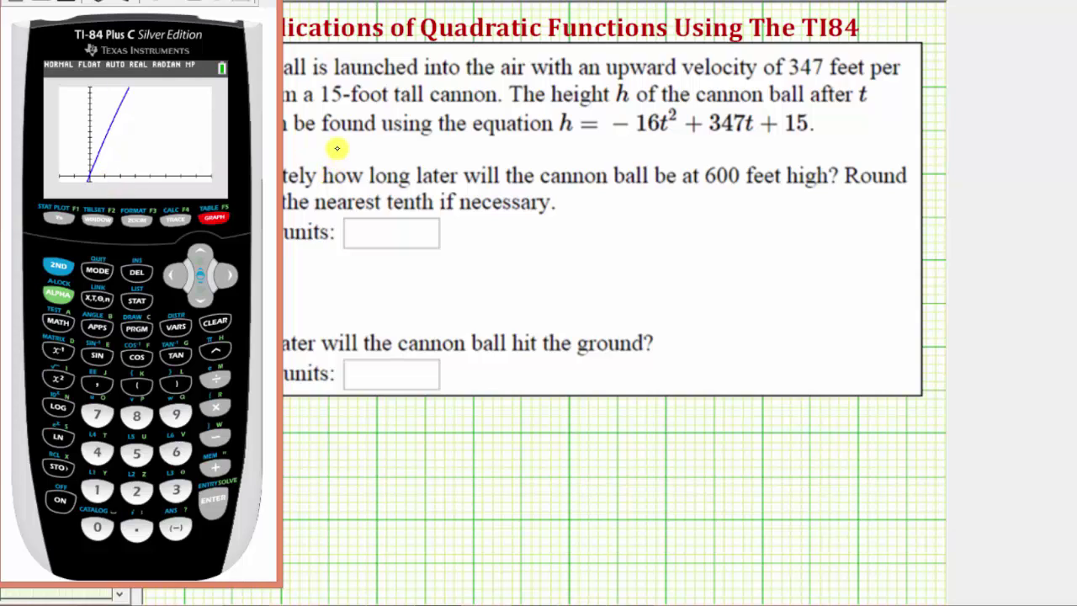
Widen the window to Xmax 15 with Xscl 3.
click(102, 222)
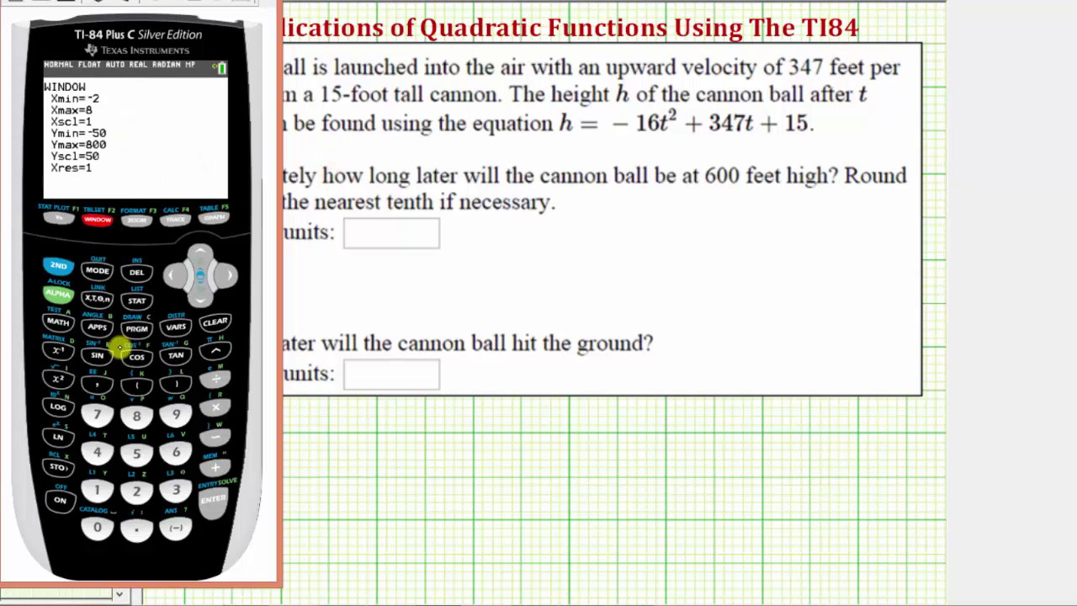
click(202, 294)
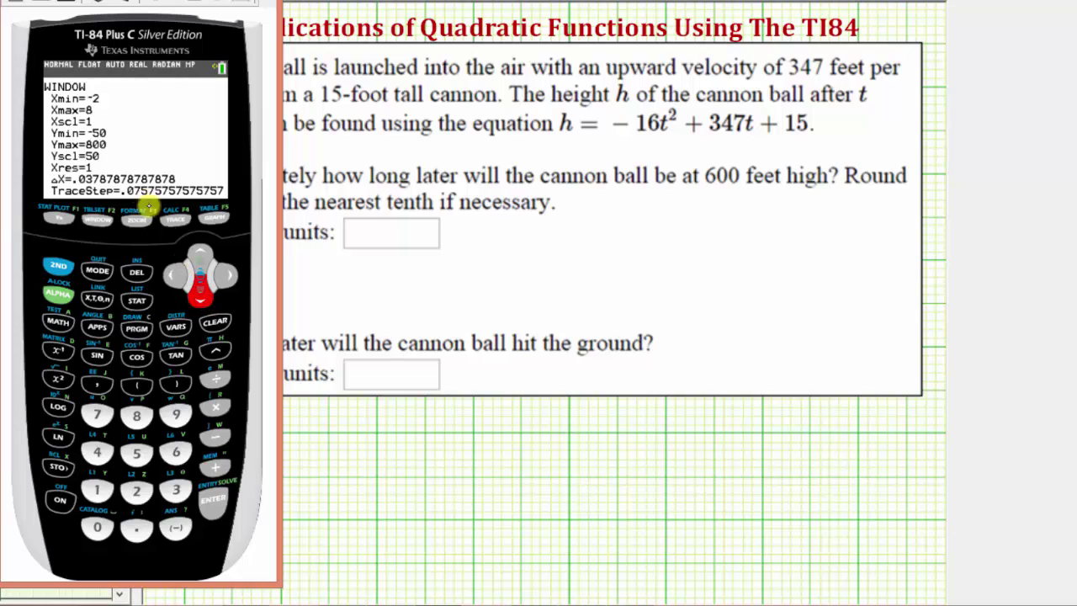
click(97, 490)
click(136, 453)
click(213, 500)
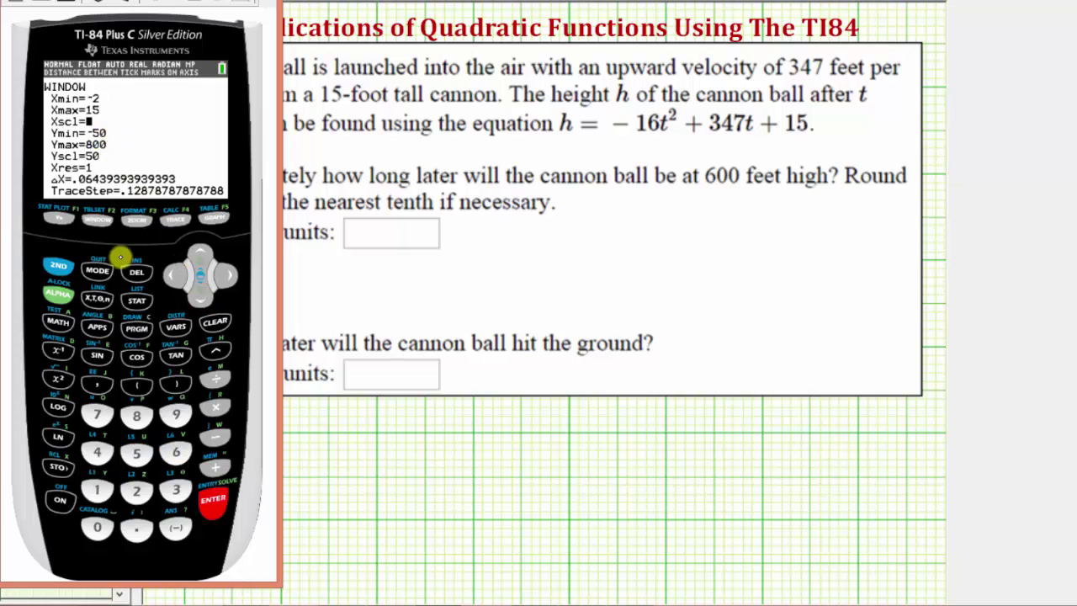
click(176, 490)
click(213, 500)
click(213, 500)
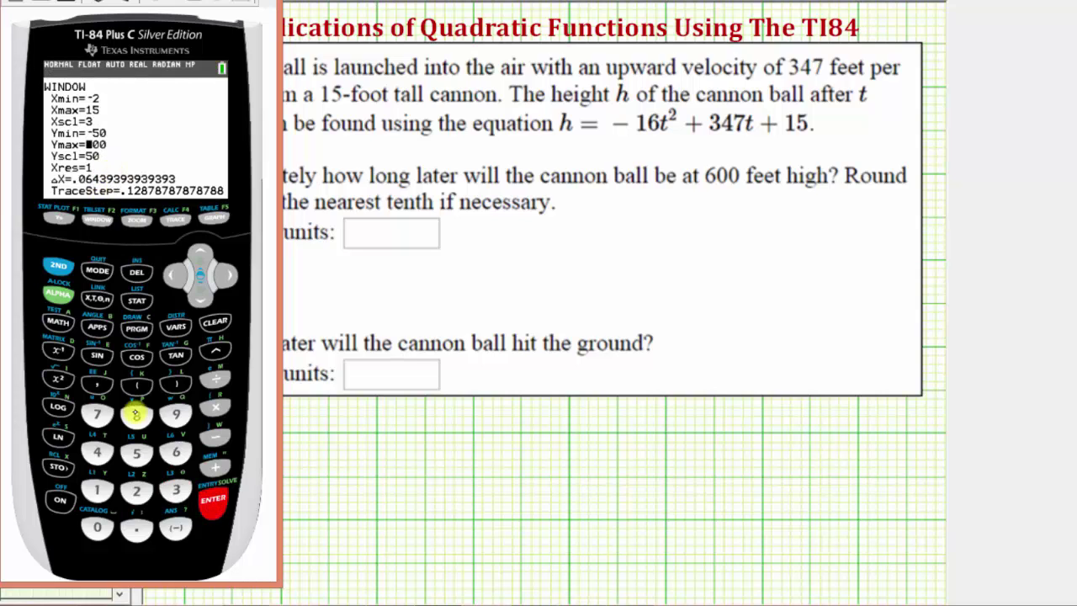
Set Ymax to 1200 and Yscl to 100, then regraph the curve.
click(98, 490)
click(136, 490)
click(98, 528)
click(98, 528)
click(213, 500)
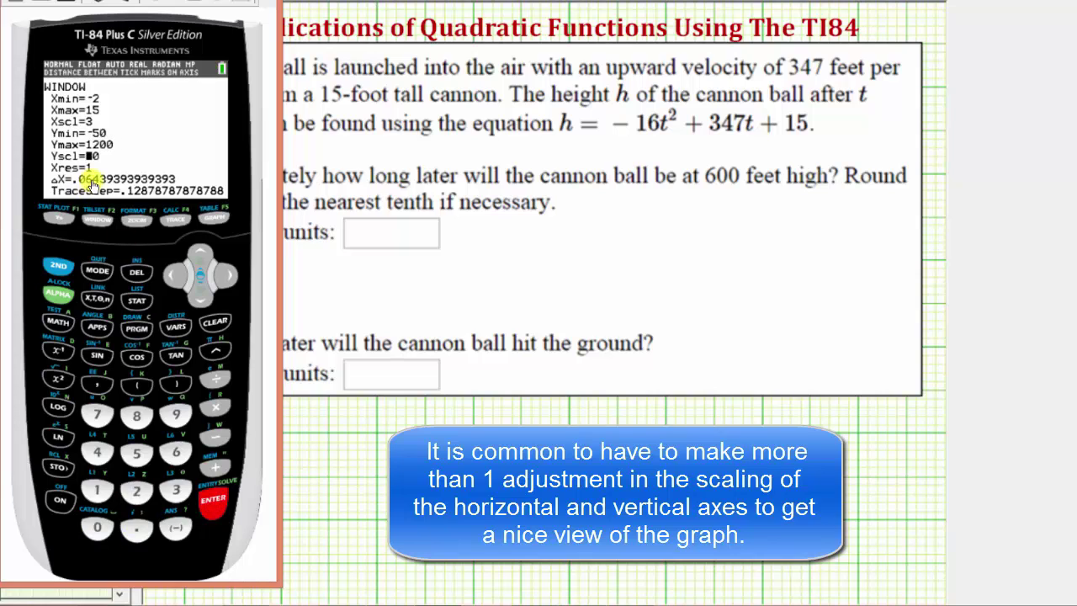
click(98, 489)
click(100, 529)
click(100, 529)
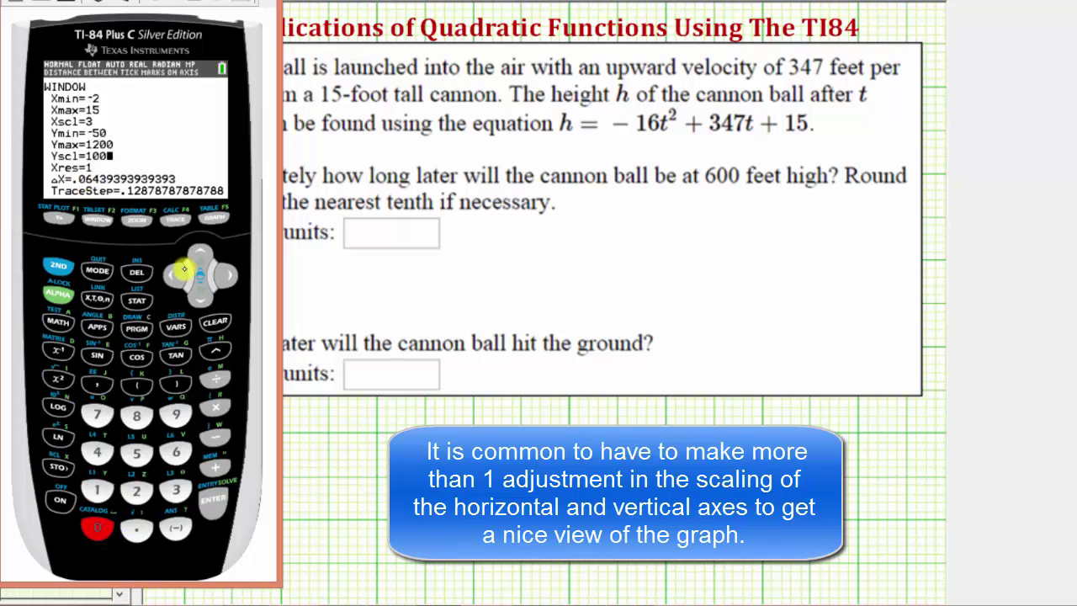
click(216, 219)
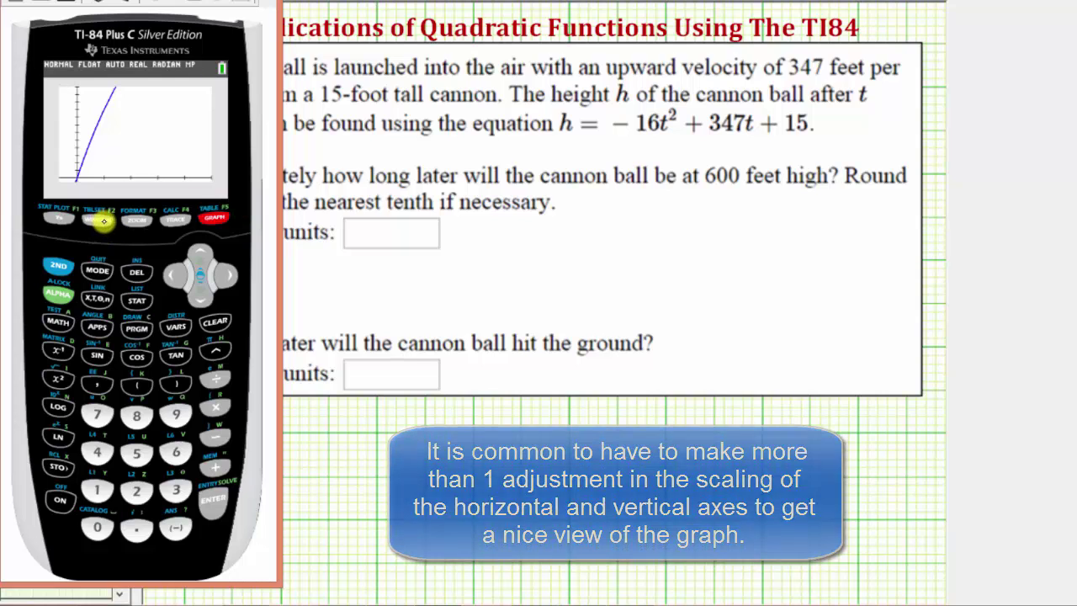
click(99, 220)
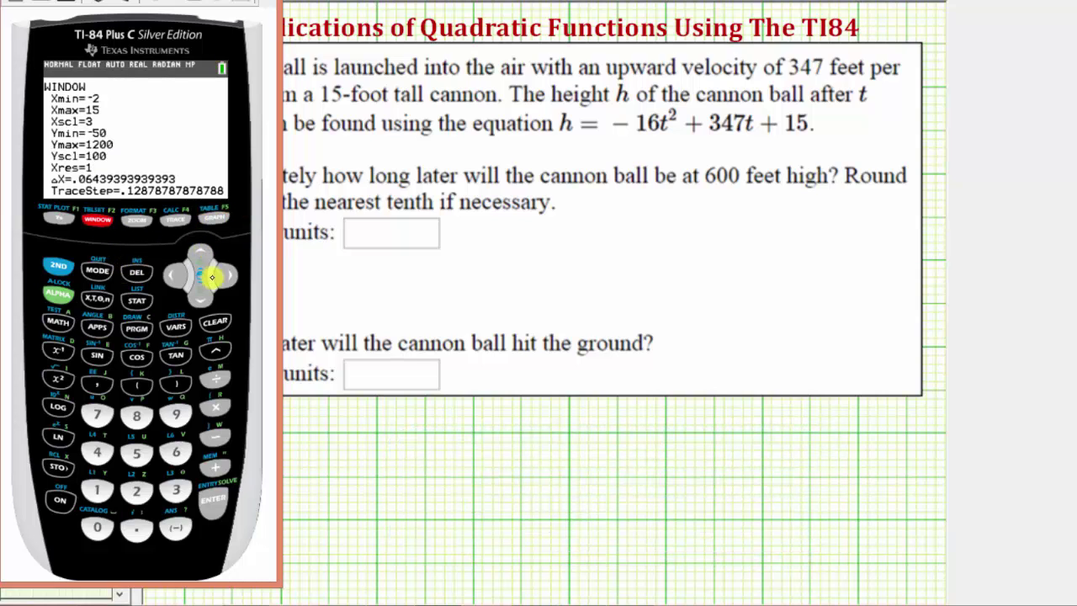
Change Xmax to 30, leaving Xscl unchanged.
click(200, 286)
click(175, 489)
click(97, 527)
click(215, 503)
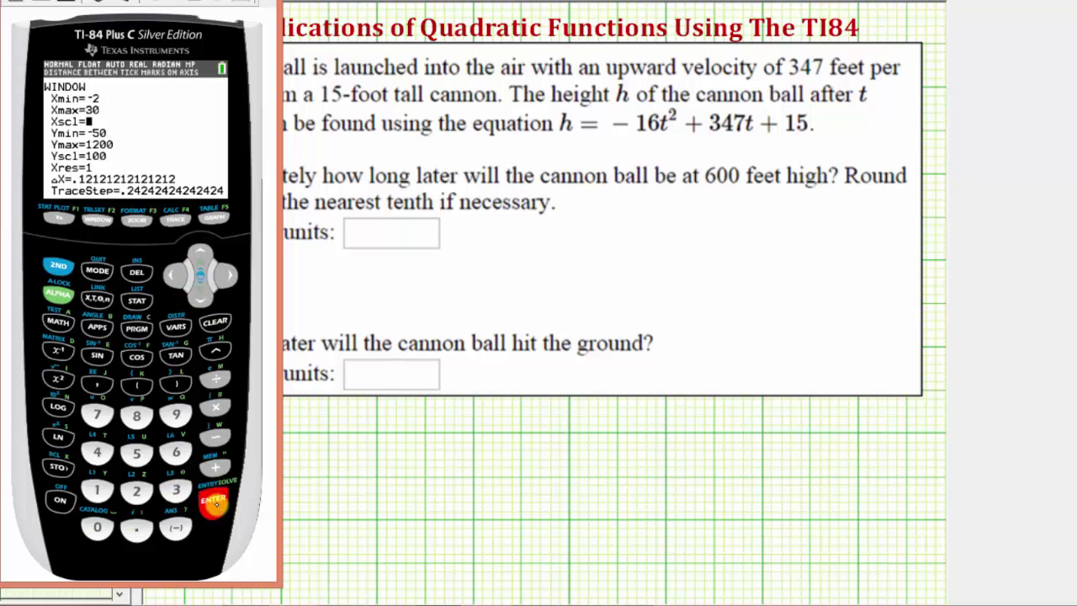
click(217, 505)
click(217, 505)
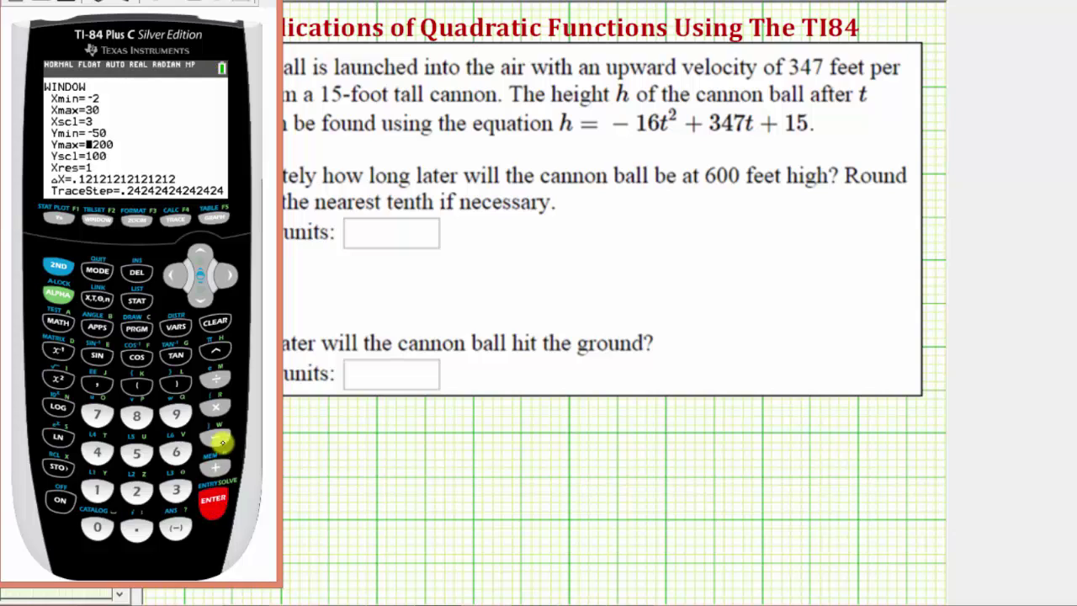
Set Ymin to -150 and Ymax to 2000, then graph the full parabola.
click(208, 254)
click(176, 527)
click(100, 490)
click(136, 453)
click(98, 528)
click(210, 503)
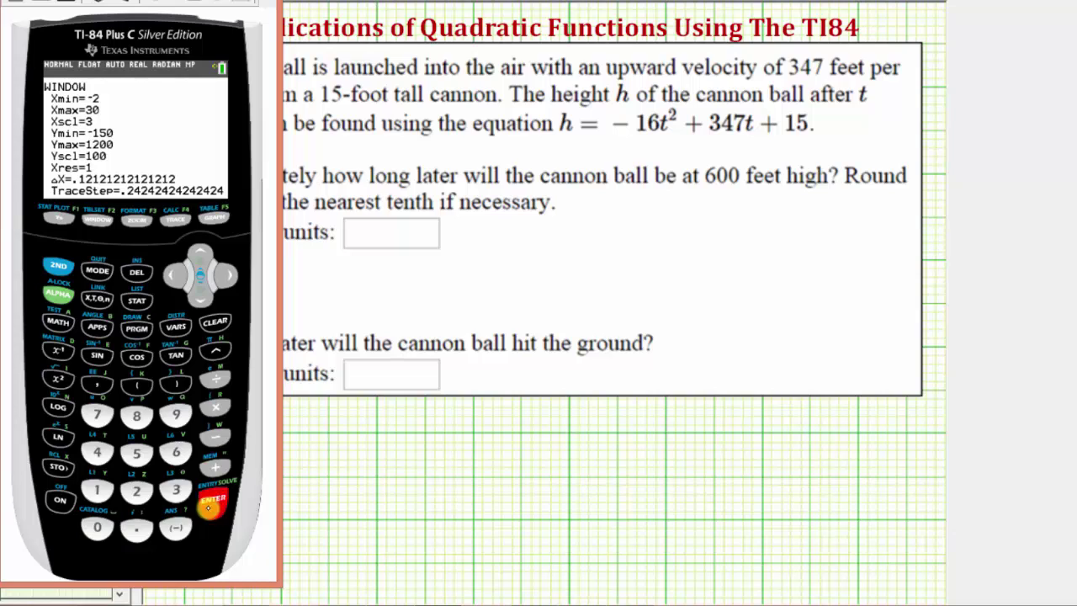
click(136, 489)
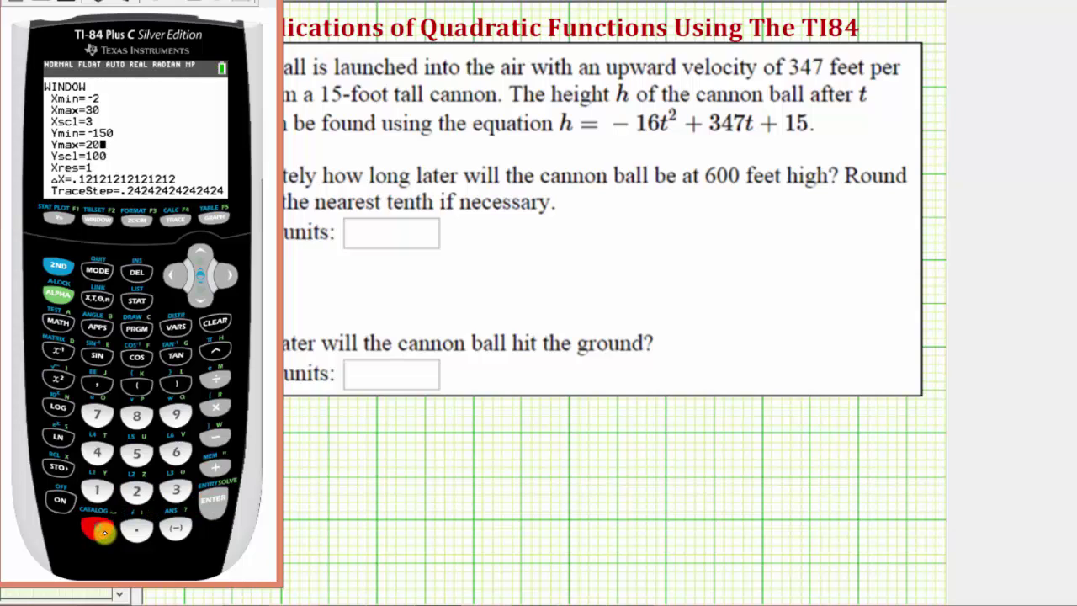
click(99, 529)
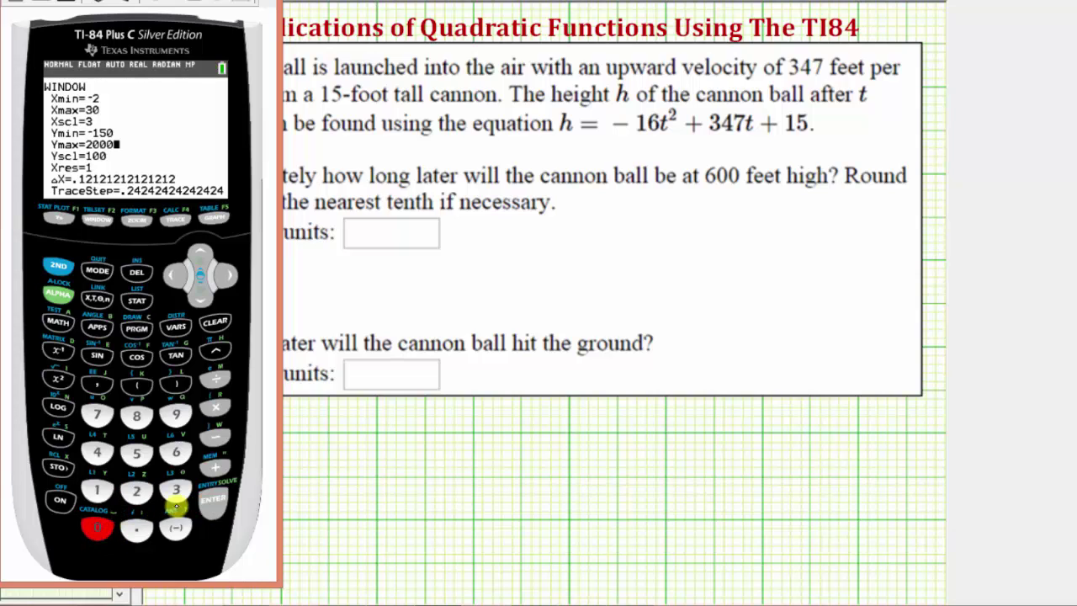
click(217, 217)
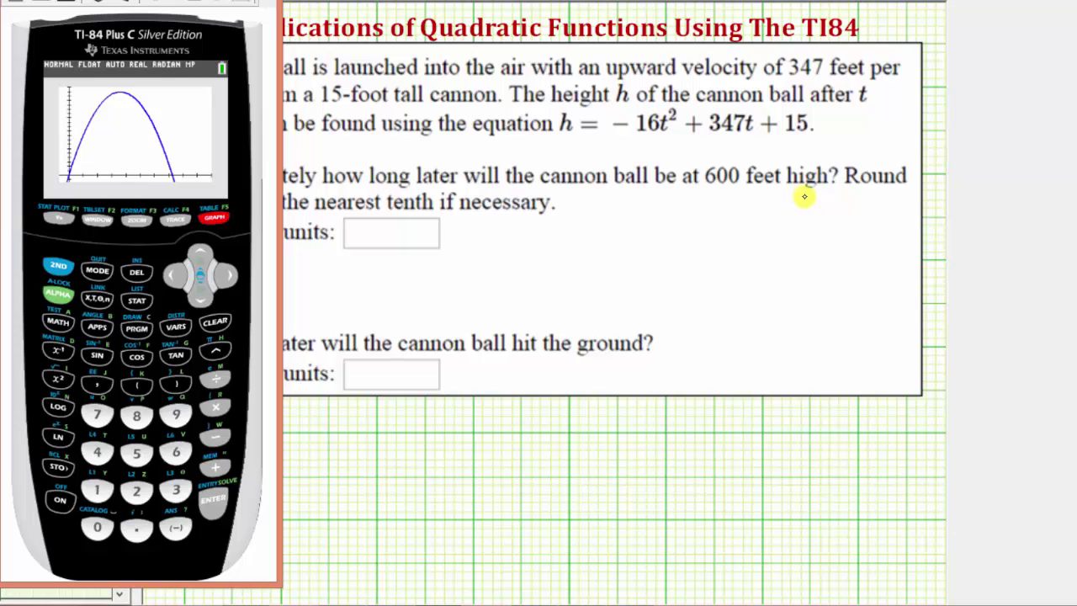
click(67, 221)
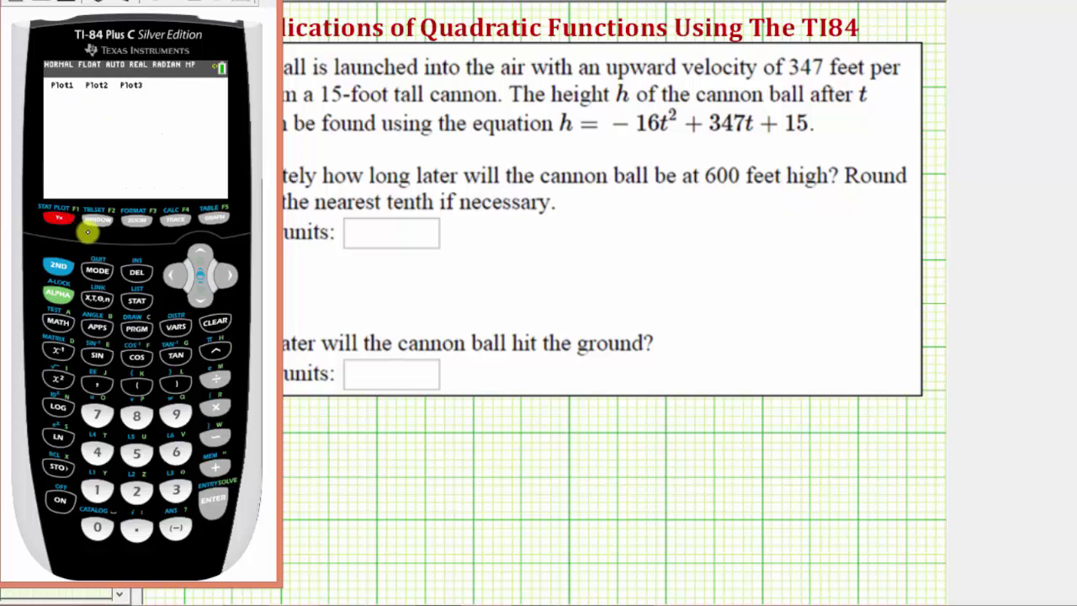
Enter Y2=600 and graph the target-height line with the parabola.
click(218, 506)
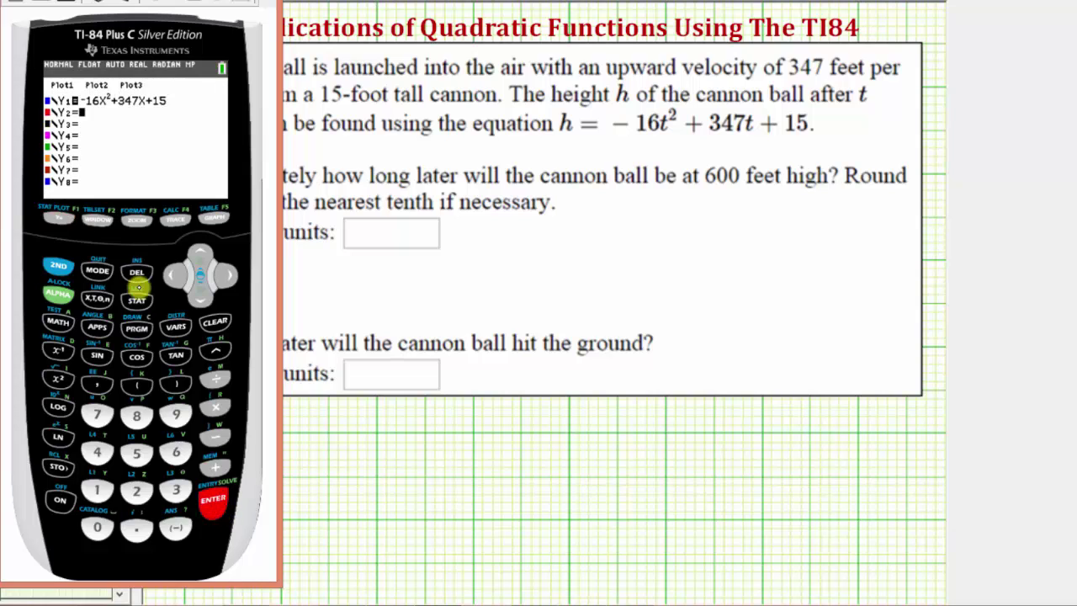
click(176, 455)
click(99, 527)
click(96, 529)
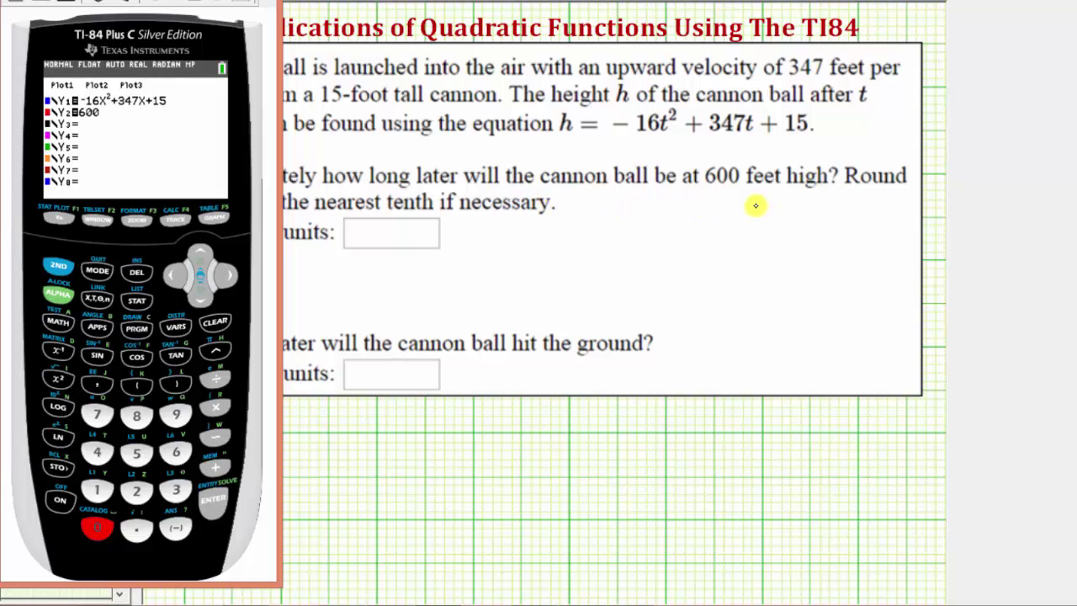
click(215, 222)
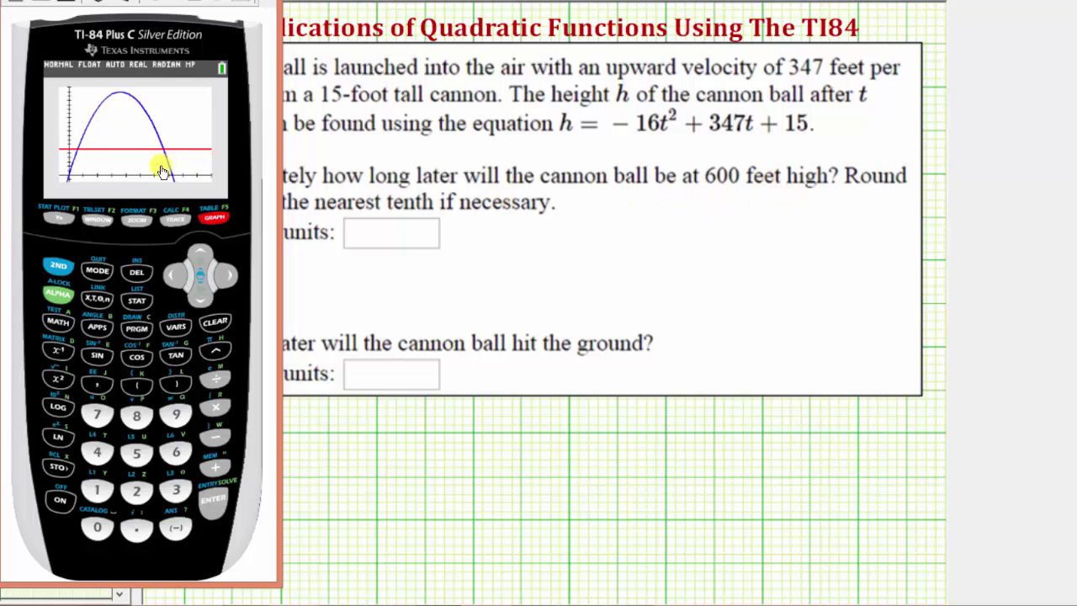
Start the intersect calculation and trace left toward the first crossing.
click(63, 268)
click(183, 223)
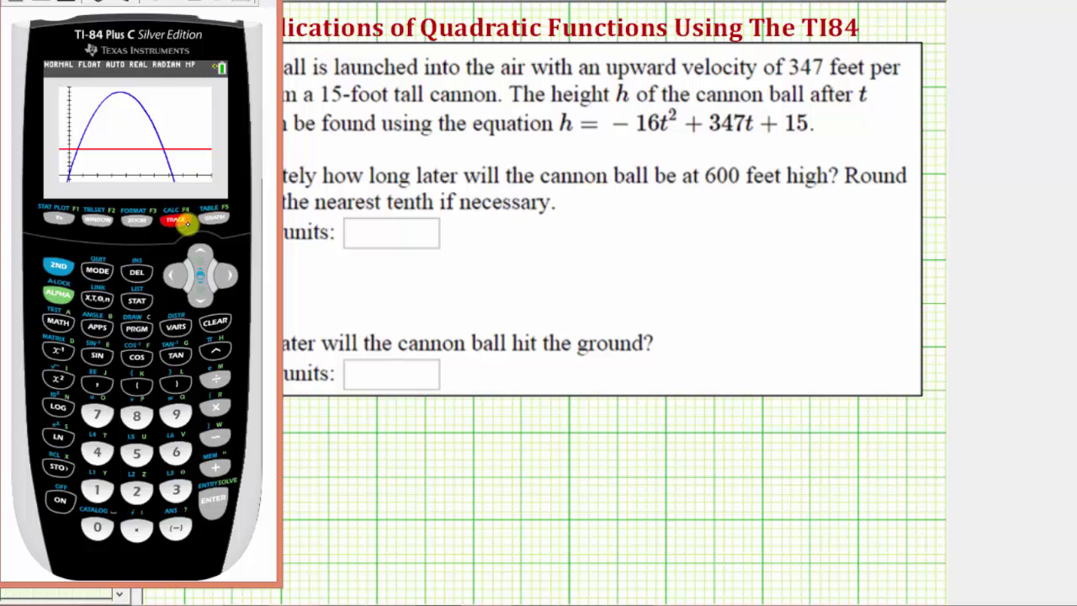
click(136, 453)
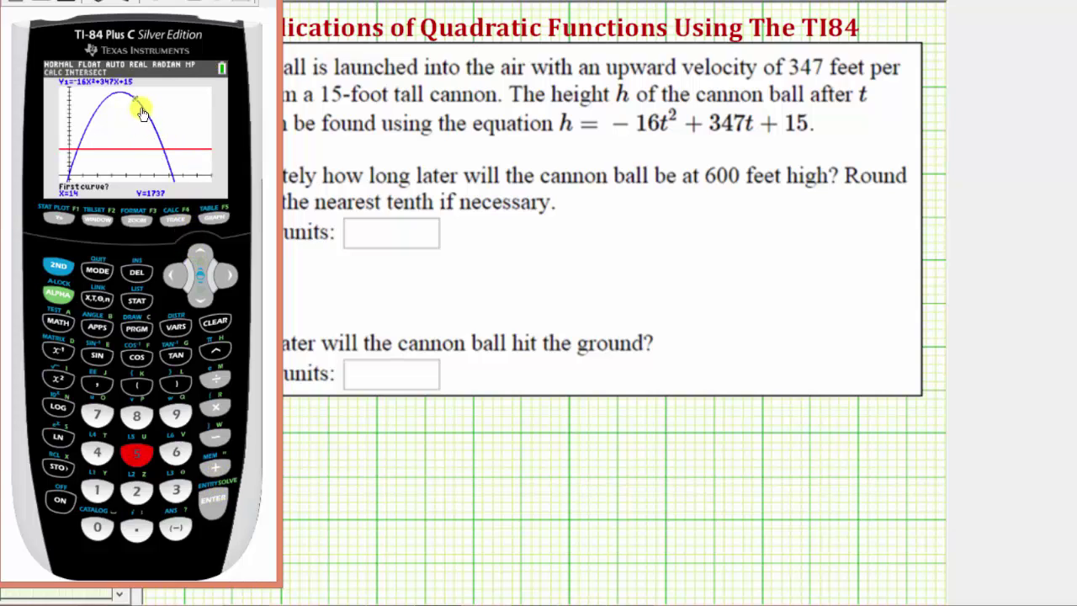
click(174, 272)
click(174, 275)
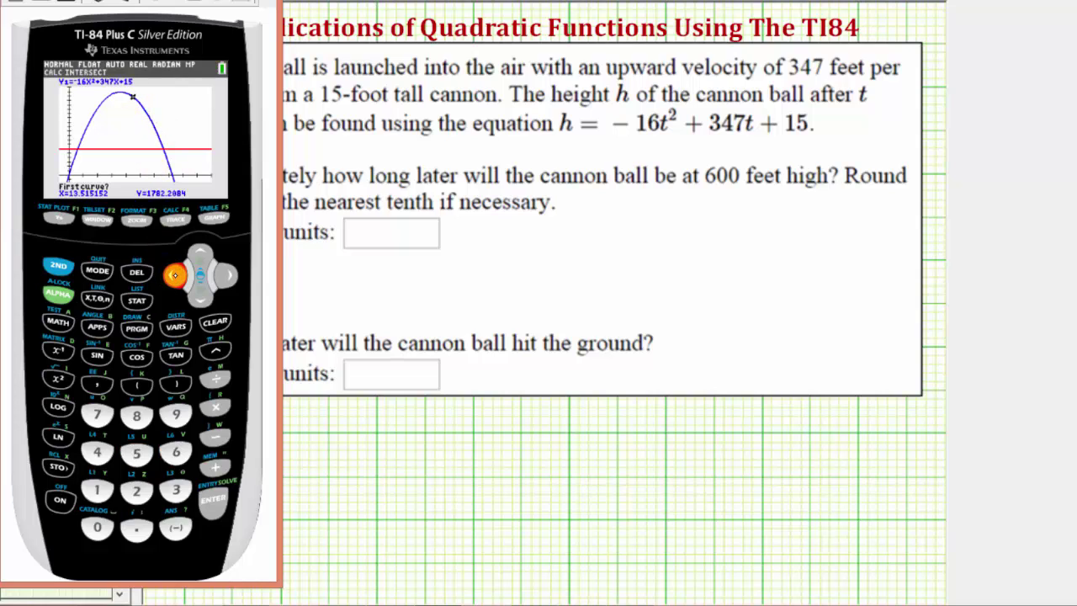
click(174, 276)
click(173, 276)
click(176, 276)
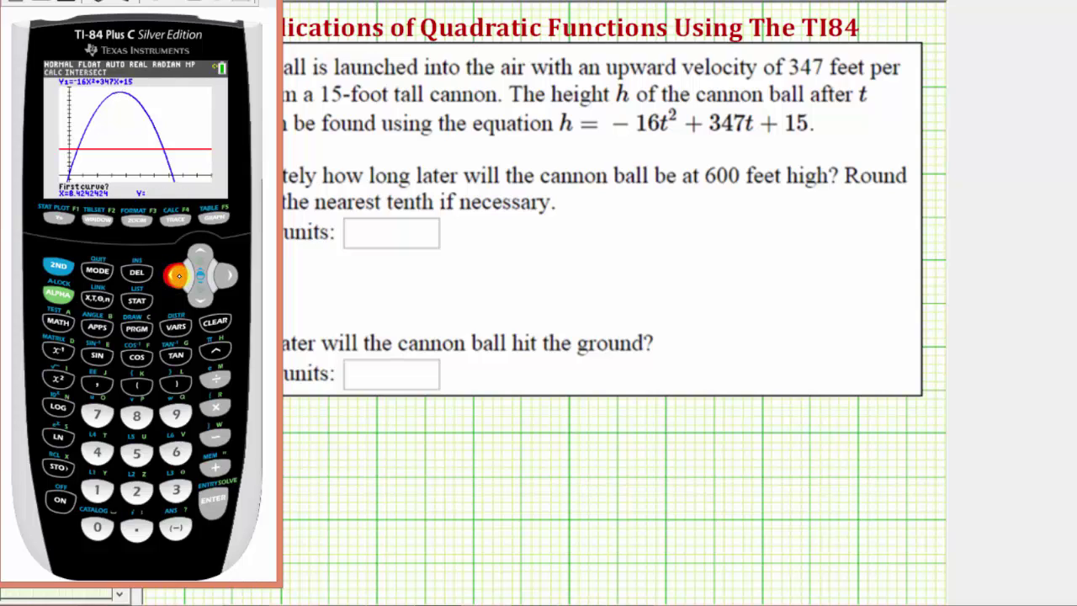
Compute the first intersection with the 600 line at X=1.8423938, Y=600.
click(178, 275)
click(177, 275)
click(175, 276)
click(175, 276)
click(175, 275)
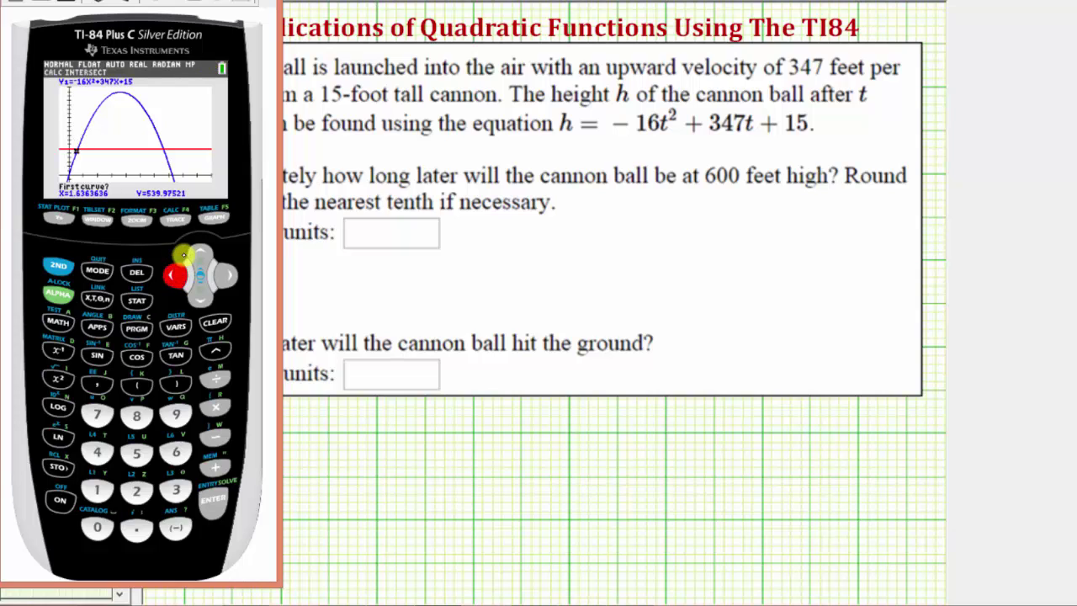
click(215, 501)
click(216, 505)
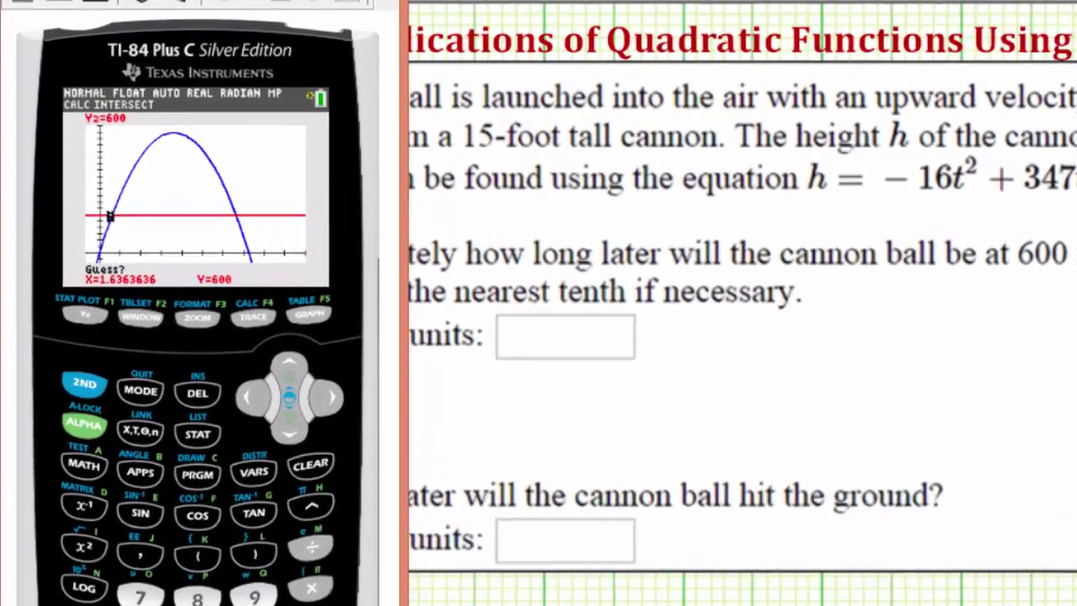
click(217, 504)
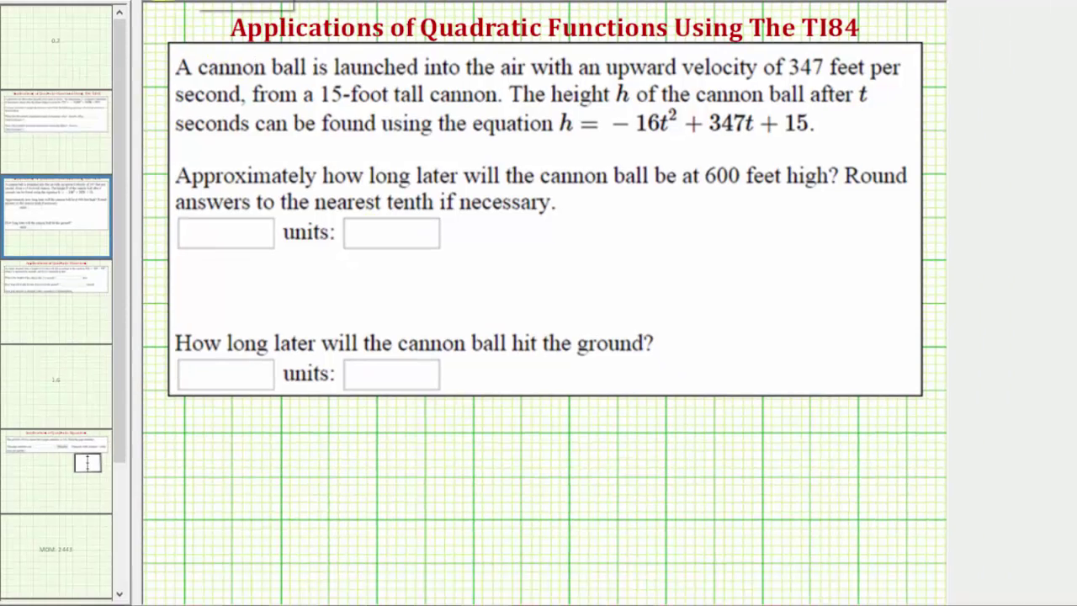
Enter 1.8 seconds, followed by a comma, in the first answer box.
click(193, 237)
text(1.8)
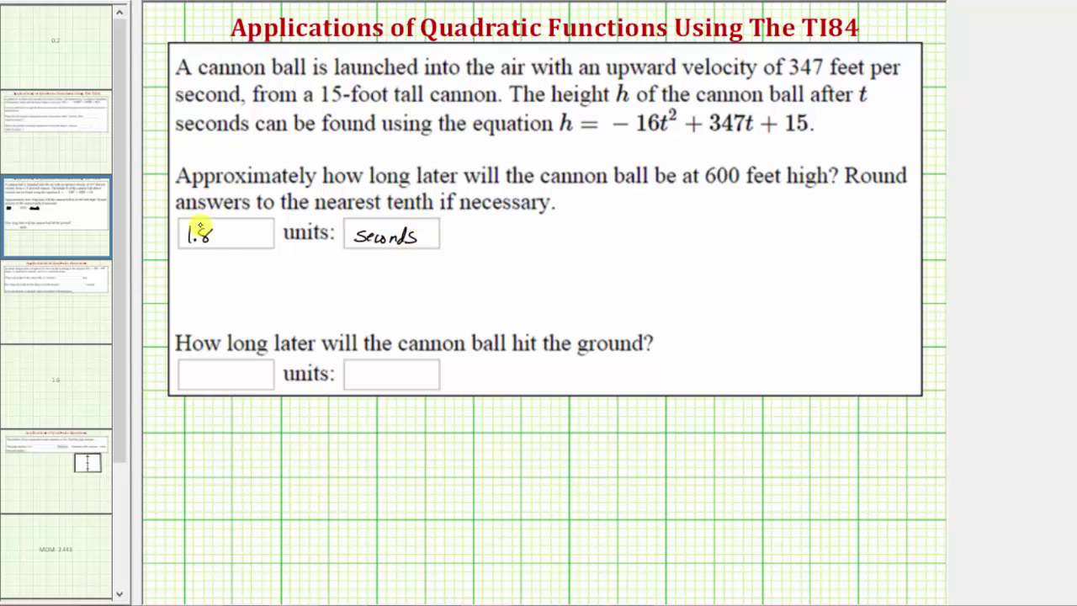
drag(215, 240, 214, 250)
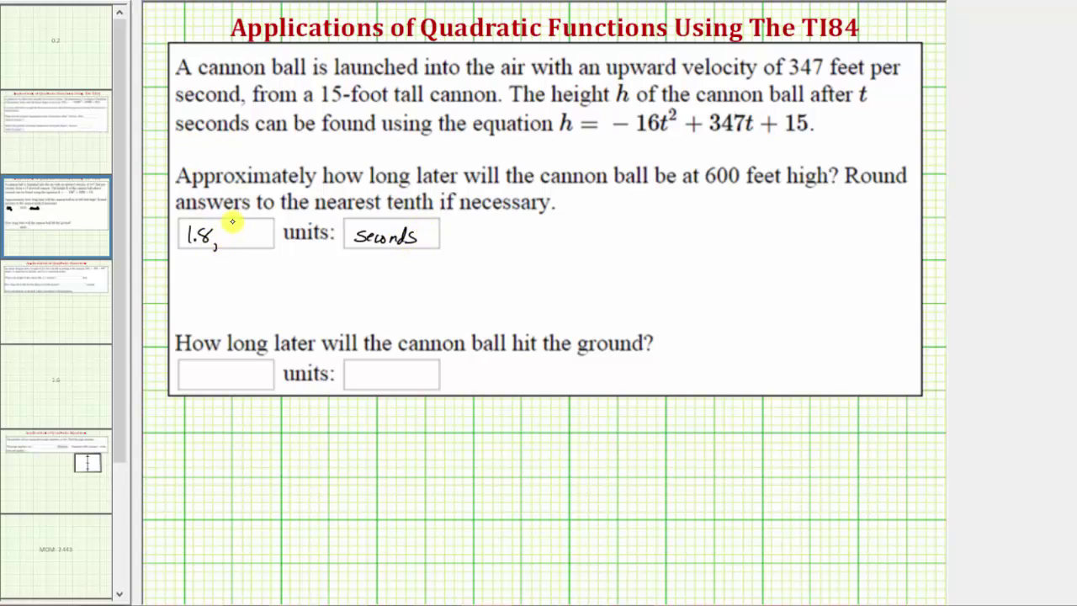
click(442, 600)
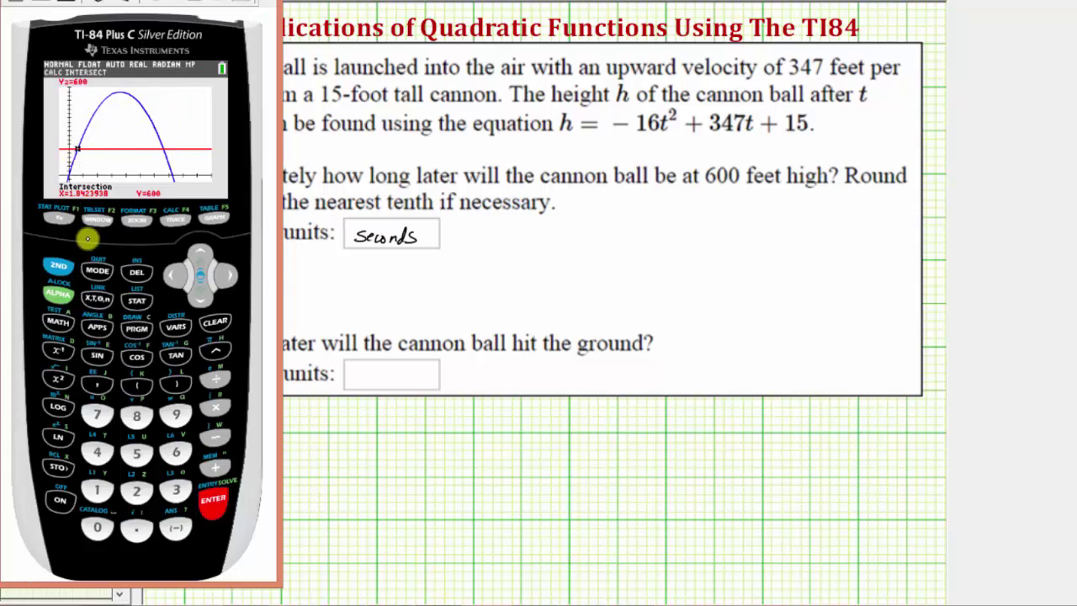
Use intersect near the right-hand crossing to find the second 600-ft time, X=19.845106.
click(63, 268)
click(176, 220)
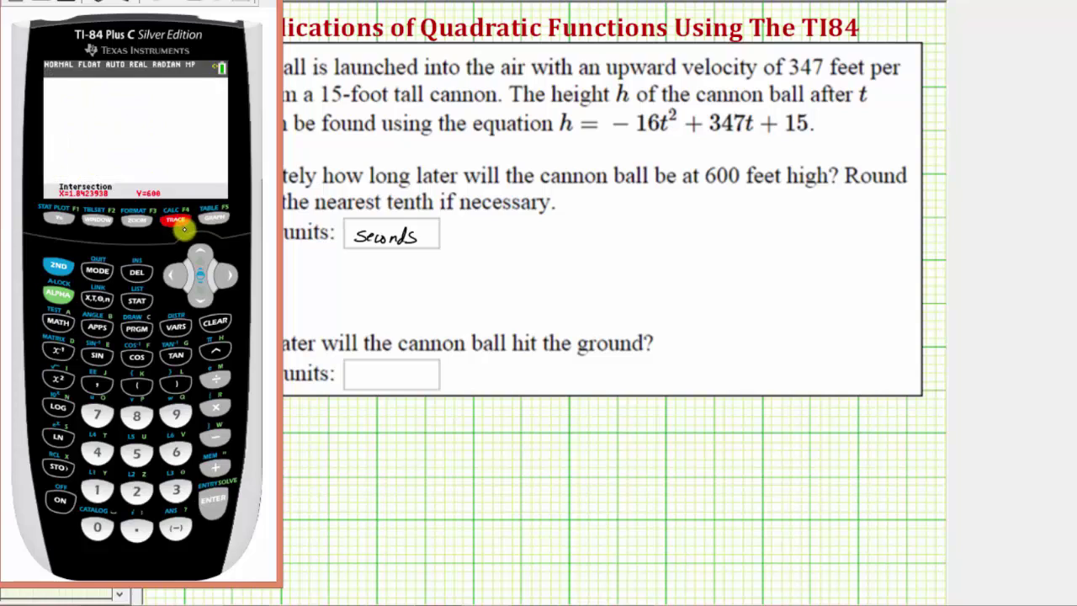
click(137, 452)
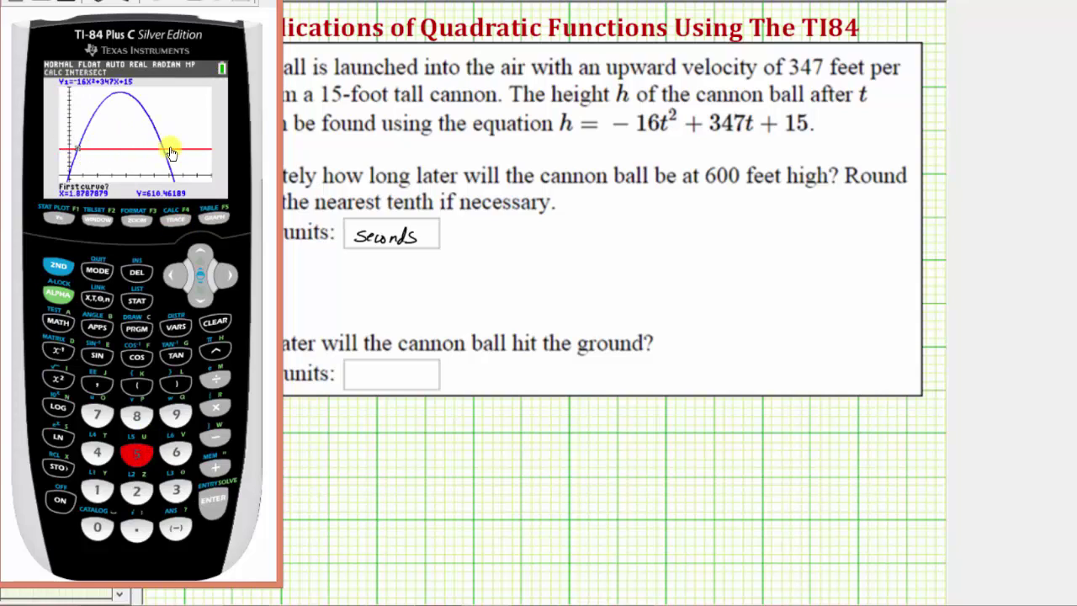
click(228, 275)
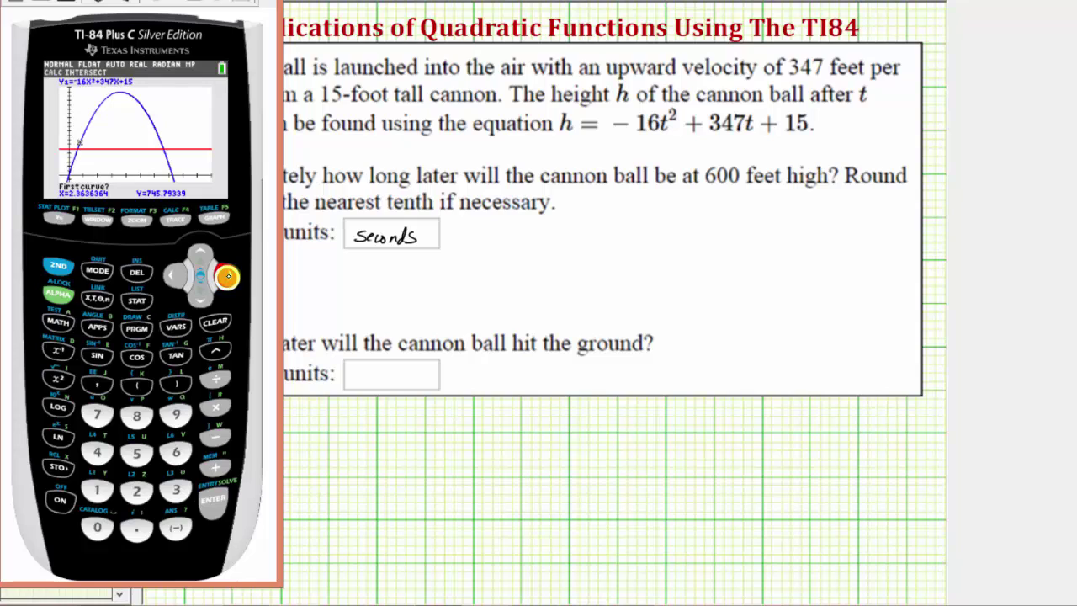
click(228, 275)
click(227, 276)
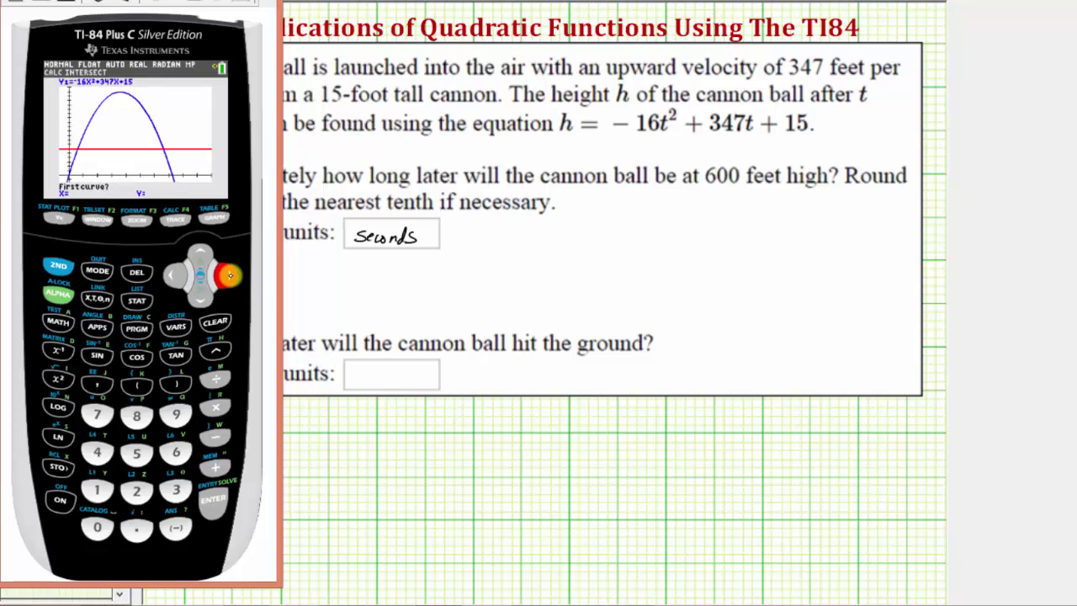
click(230, 275)
click(228, 276)
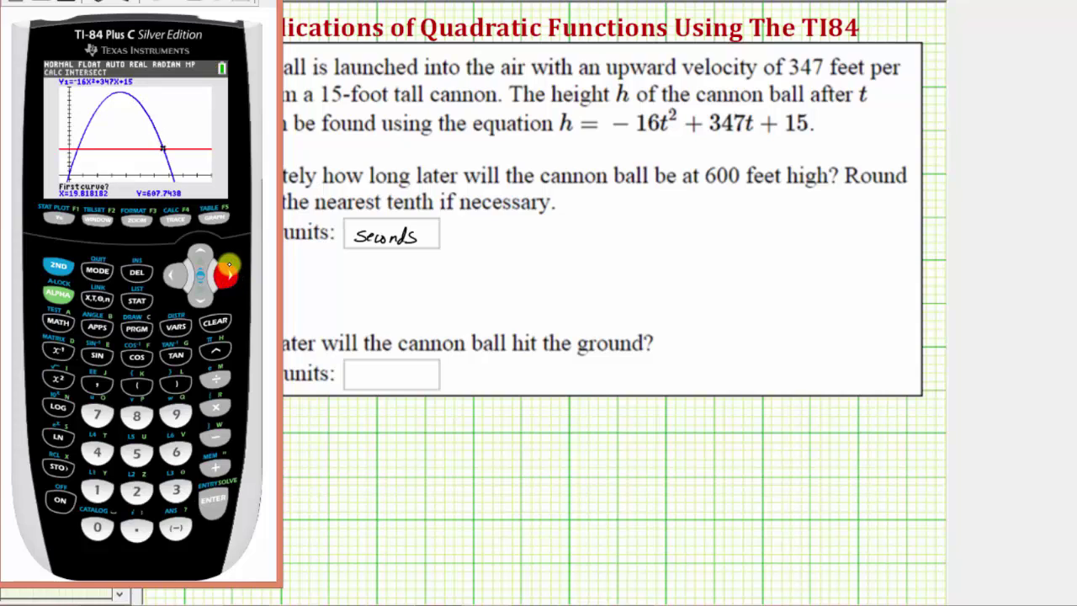
click(215, 504)
click(216, 501)
click(216, 501)
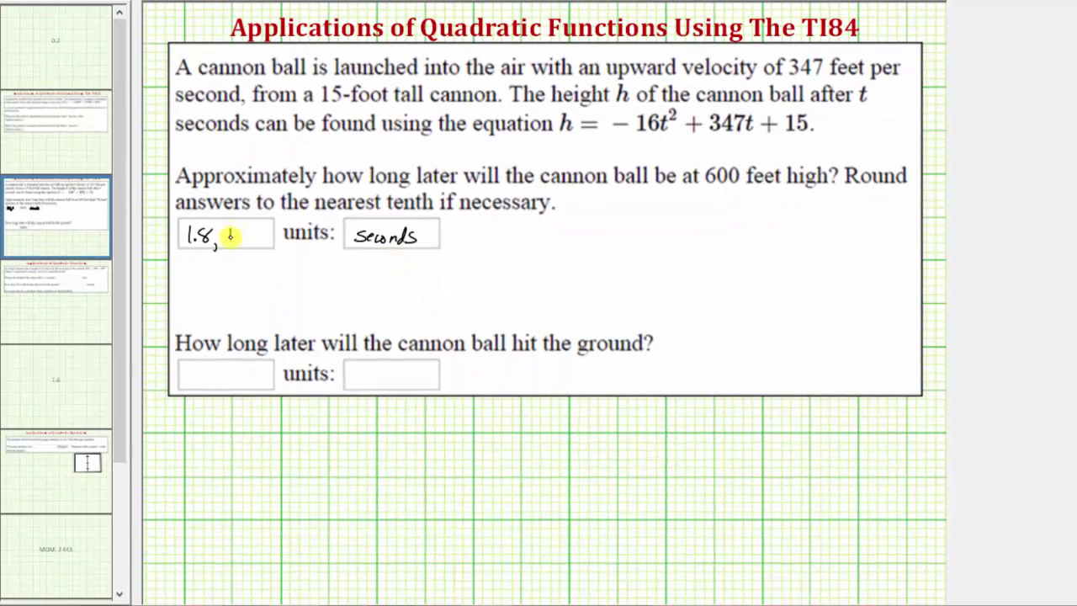
Write 19.8 after the comma so the answer reads 1.8, 19.8 seconds.
drag(250, 232, 258, 228)
key(alt+Tab)
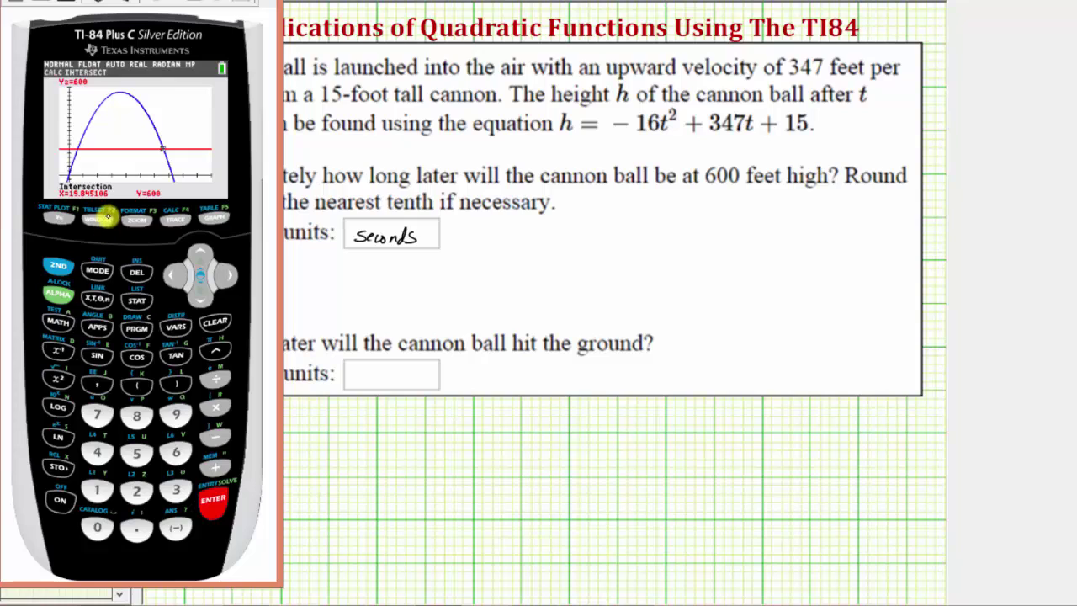
Change Ymin from -150 to -300 and regraph the parabola with the 600-ft line.
click(102, 220)
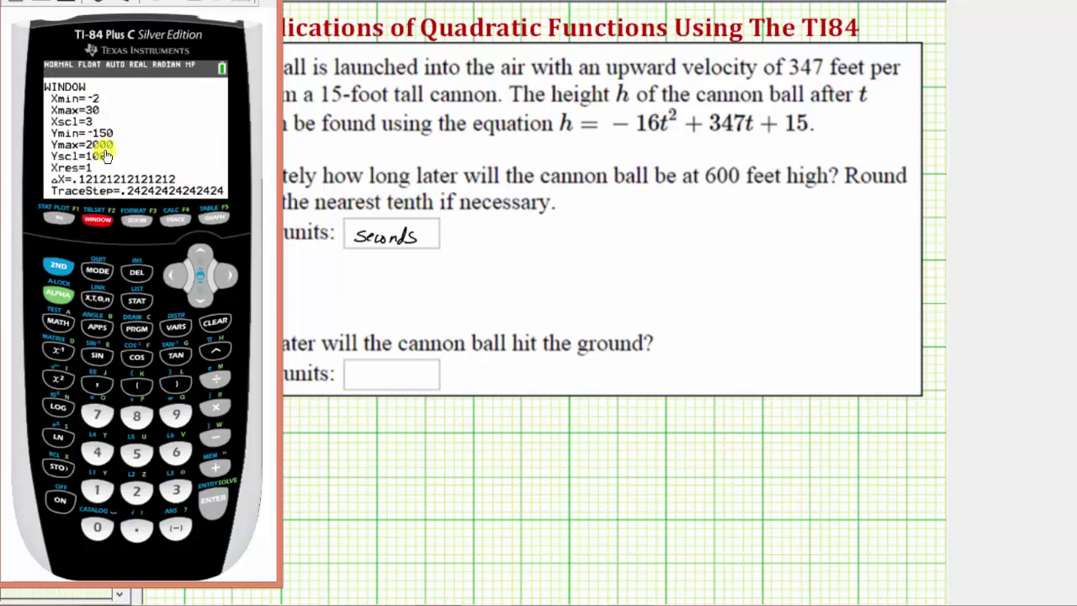
click(201, 295)
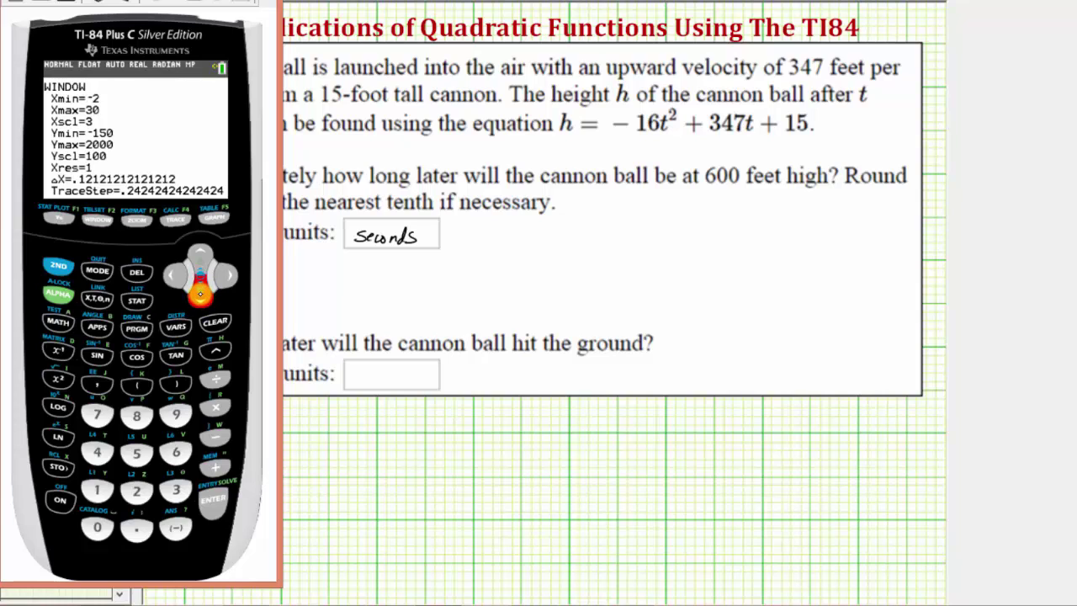
click(200, 254)
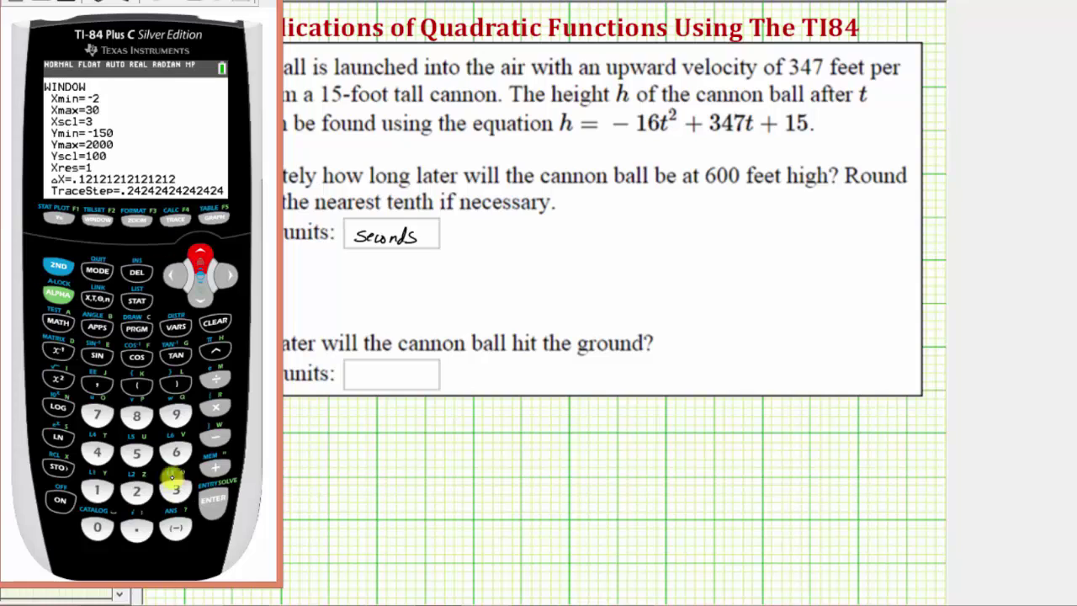
click(179, 531)
click(176, 491)
click(97, 528)
click(97, 527)
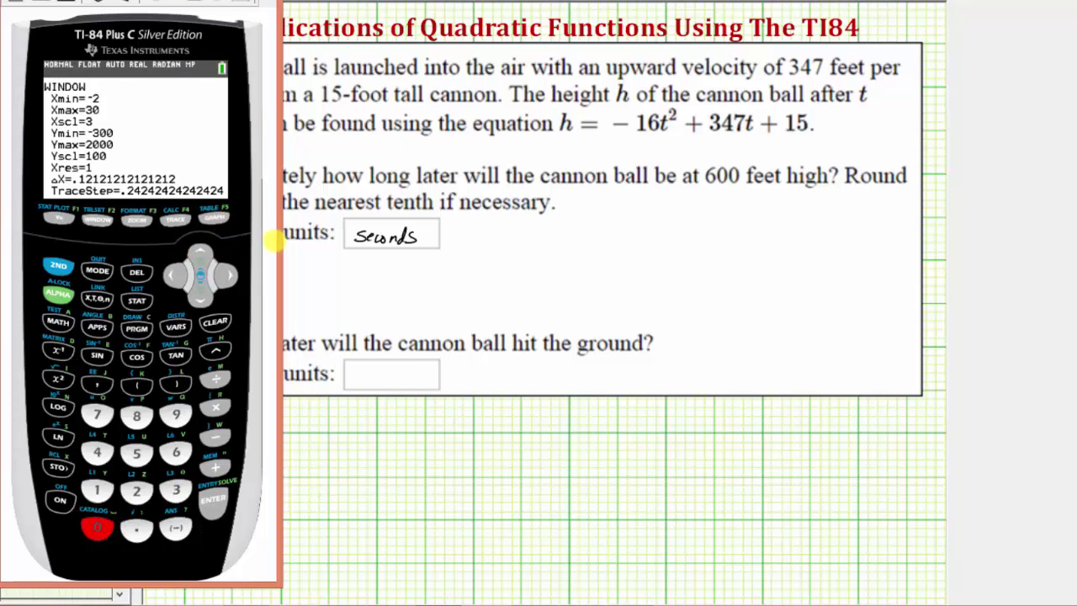
click(217, 221)
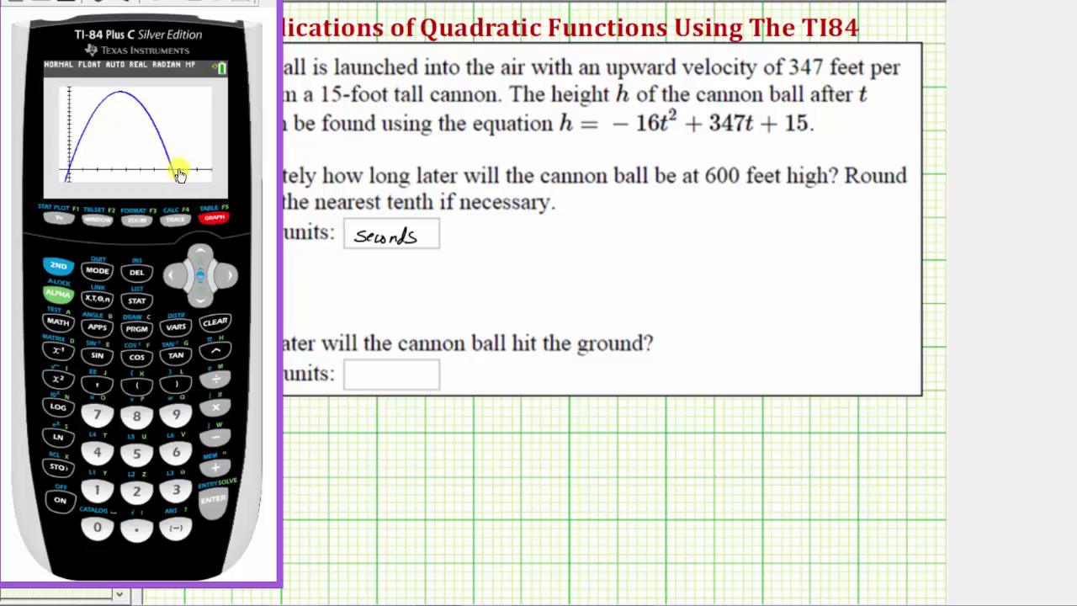
Choose 2:zero from the graph CALC menu.
click(61, 266)
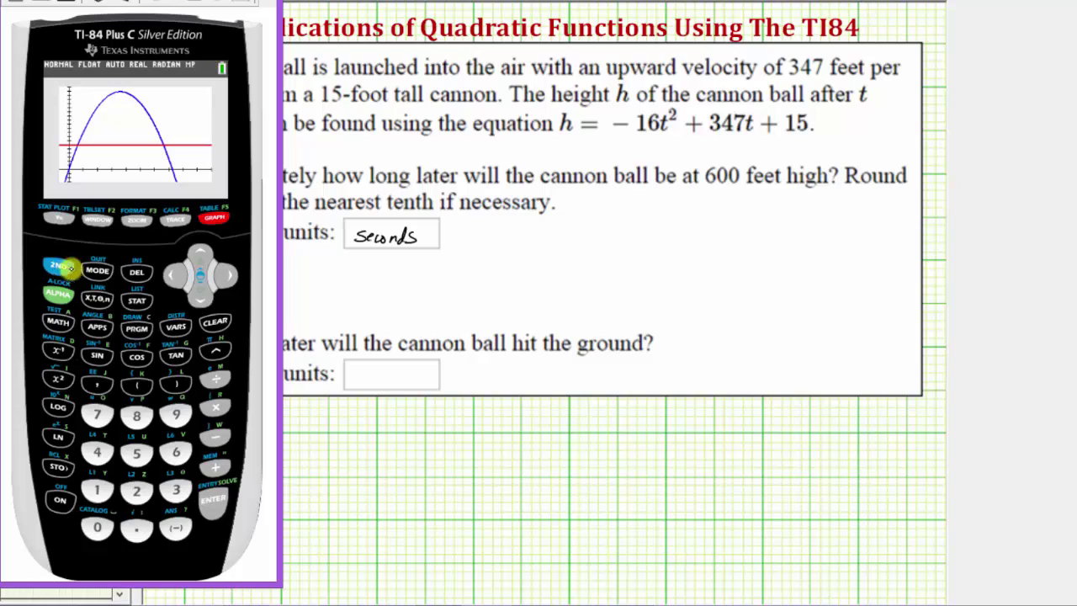
click(180, 222)
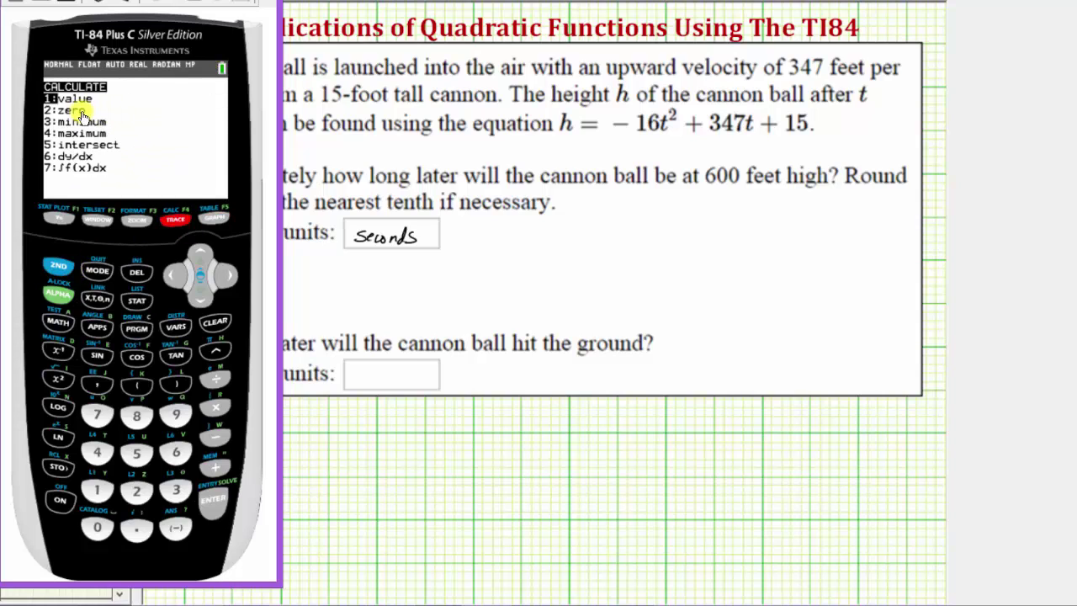
click(142, 494)
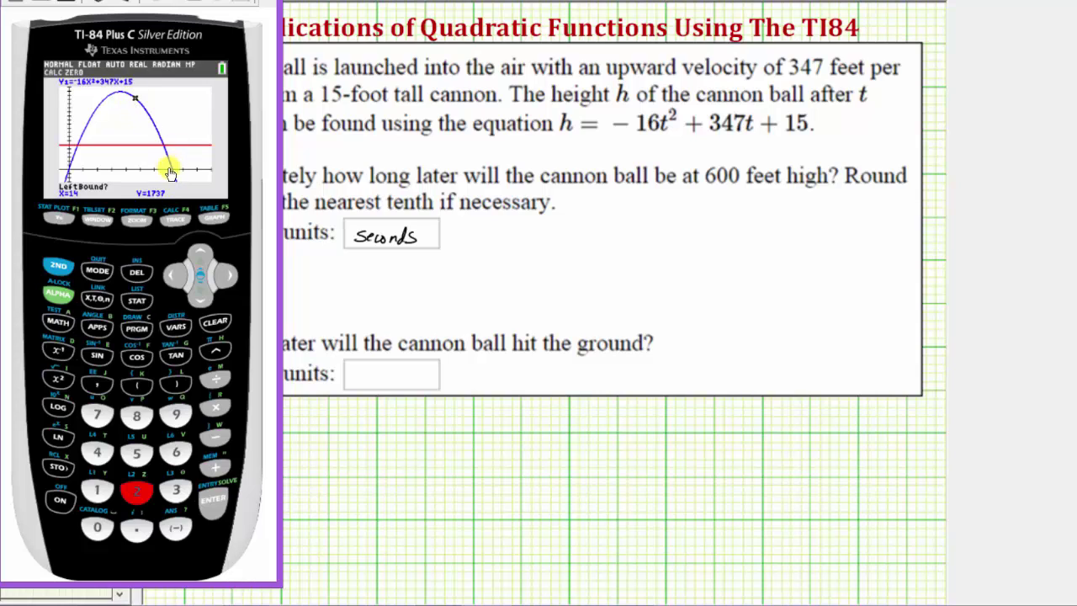
Bound the ground crossing between about X=21.27 and X=22.24, accept the guess, and get Zero X=21.730642.
click(229, 276)
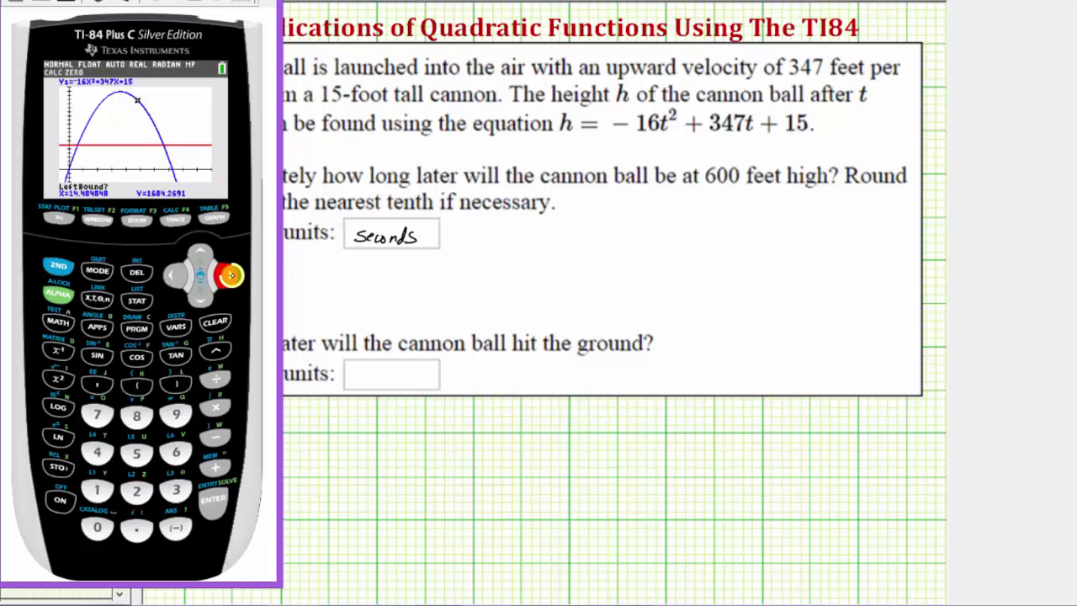
click(229, 276)
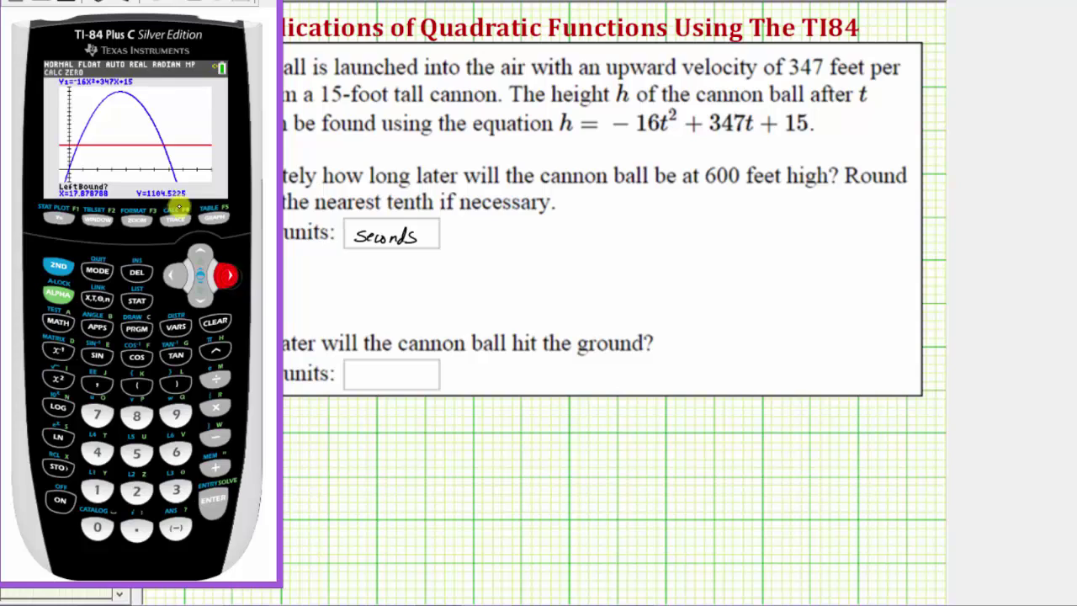
click(229, 276)
click(230, 276)
click(230, 276)
click(230, 276)
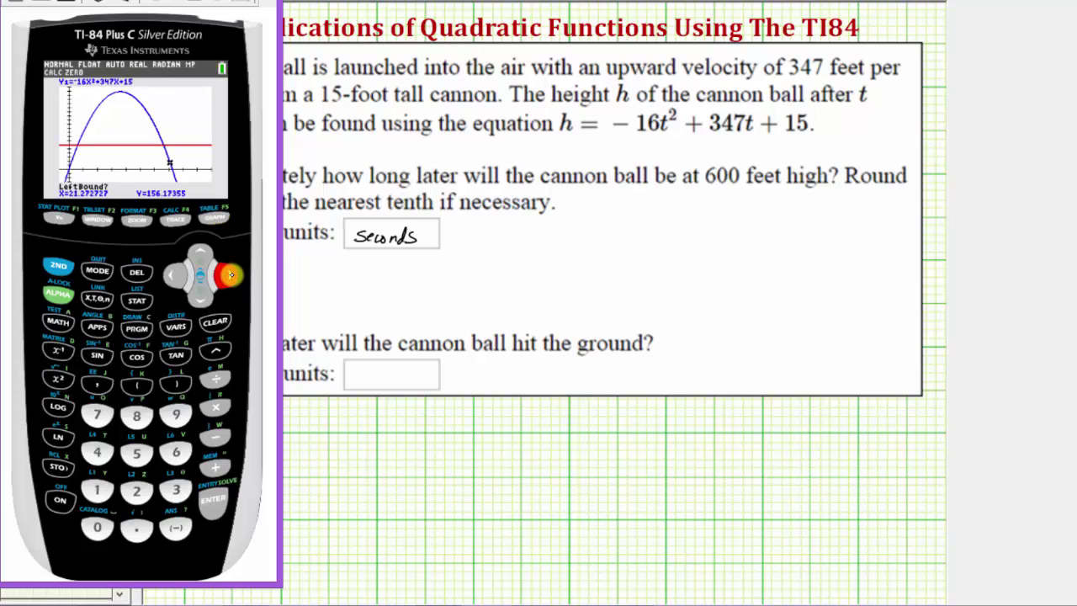
click(213, 501)
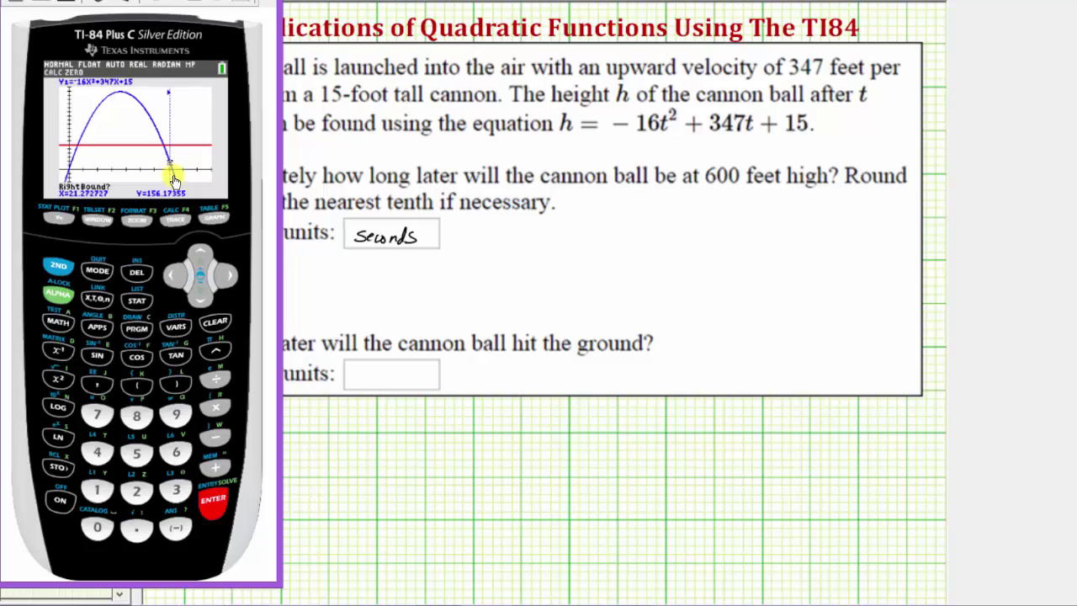
click(229, 276)
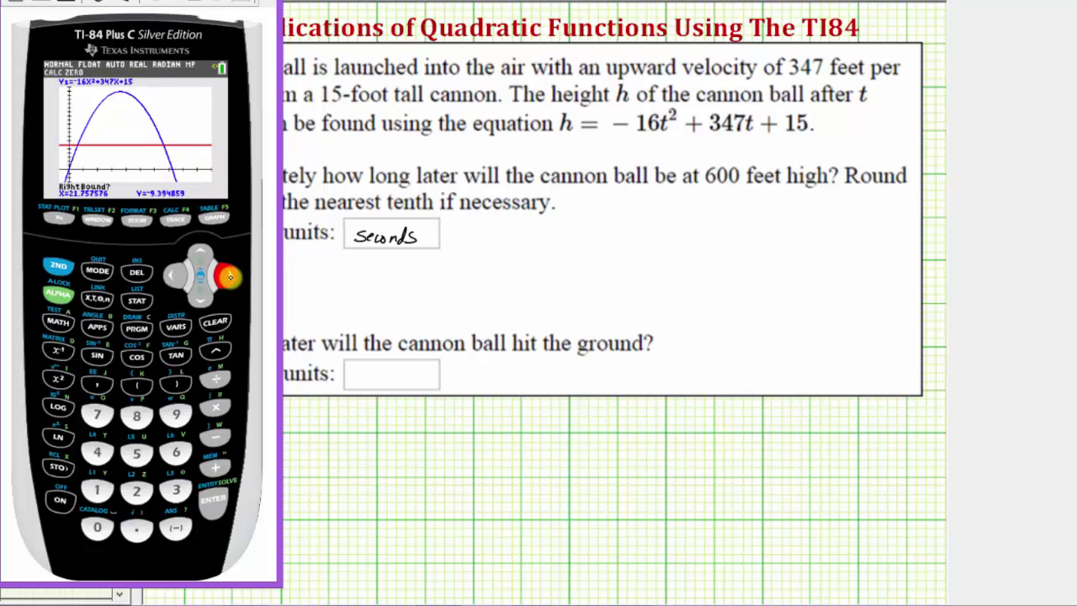
click(217, 503)
click(217, 503)
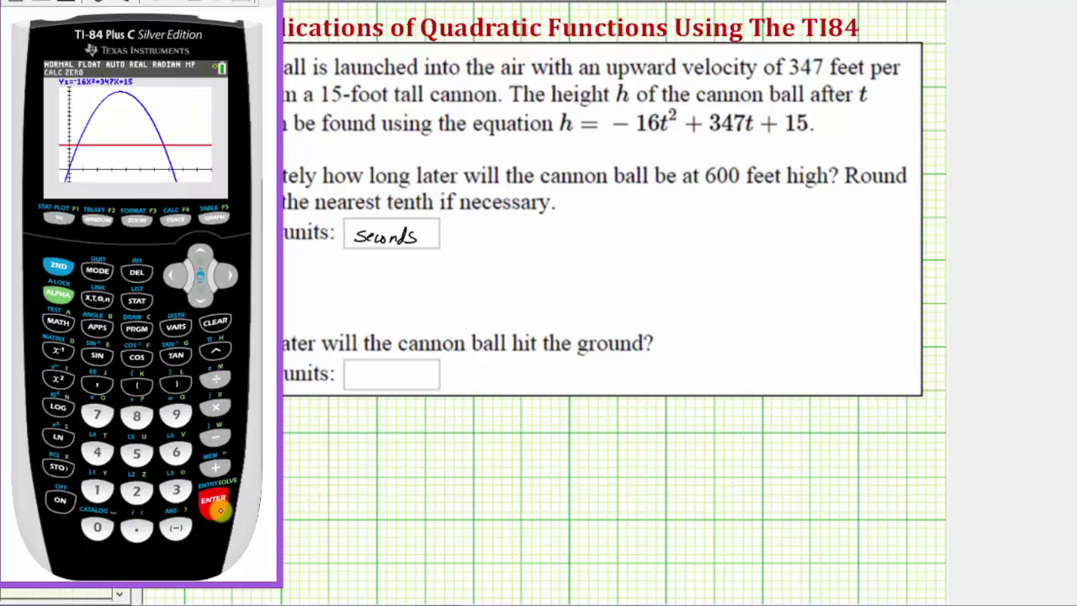